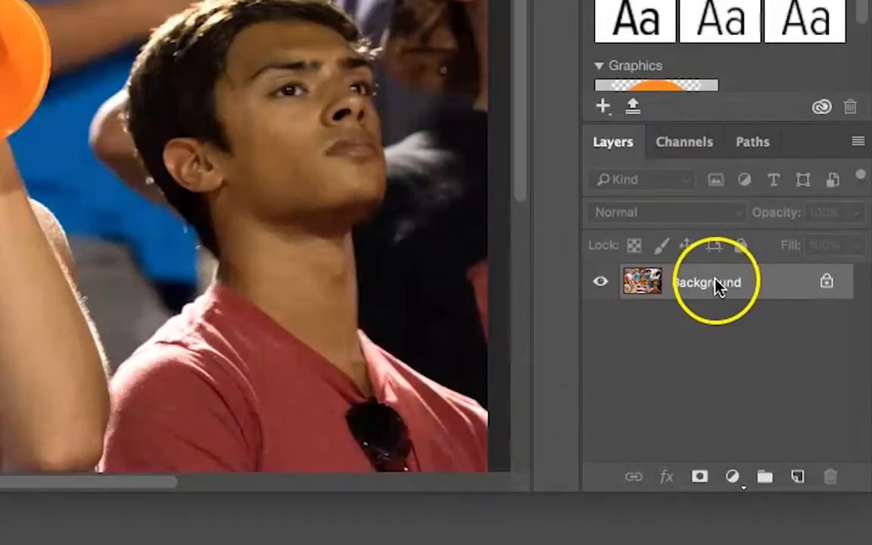
- Duplicate the Background layer
left_click_drag(703, 287, 801, 477)
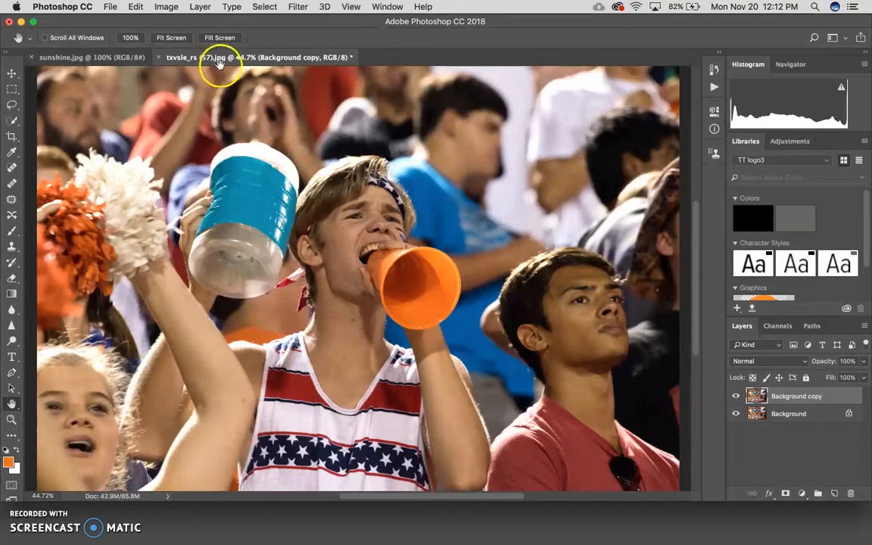
left_click(110, 7)
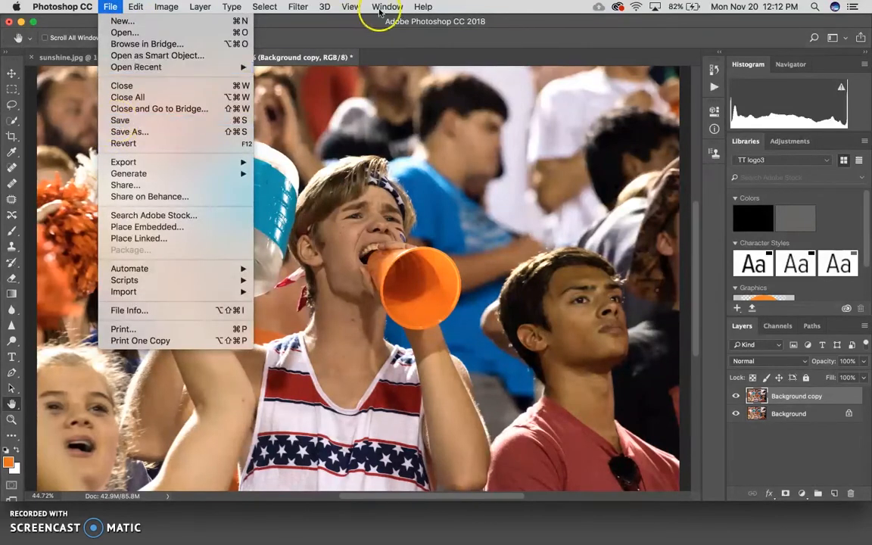
left_click(301, 39)
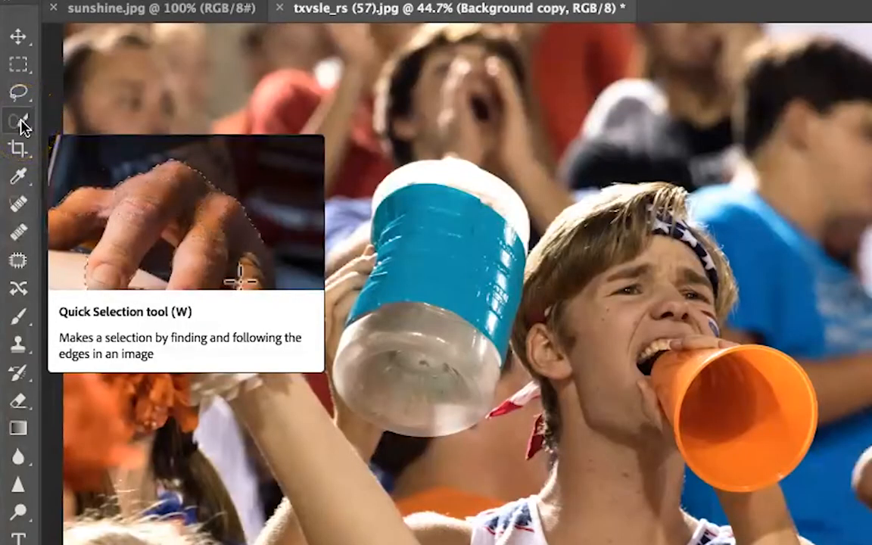
- Activate the Quick Selection tool and set its brush size to 175
left_click(21, 121)
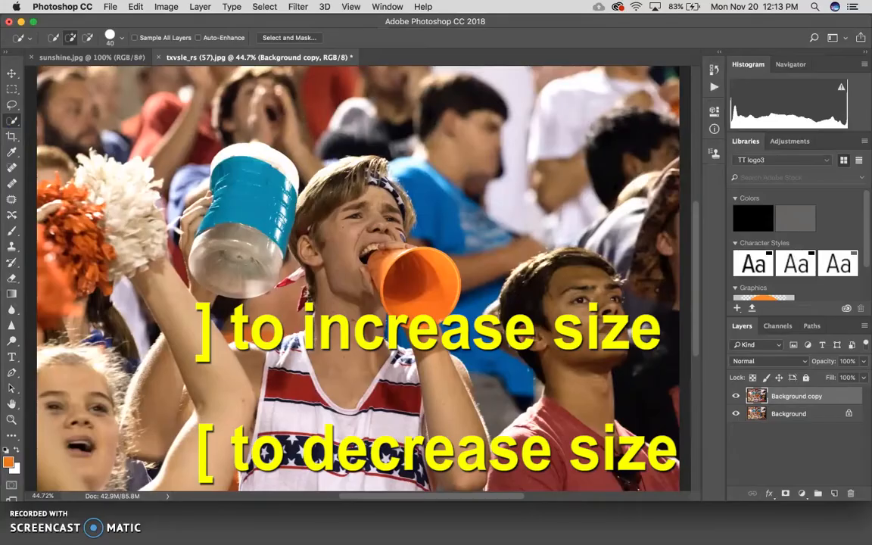
key("bracketright")
key("bracketright")
key("bracketright")
key("bracketright")
key("bracketright")
key("bracketright")
key("bracketright")
key("bracketright")
key("bracketright")
key("bracketleft")
key("bracketleft")
key("bracketleft")
key("bracketleft")
key("bracketleft")
key("bracketleft")
key("bracketleft")
key("bracketleft")
key("bracketleft")
key("bracketleft")
key("bracketleft")
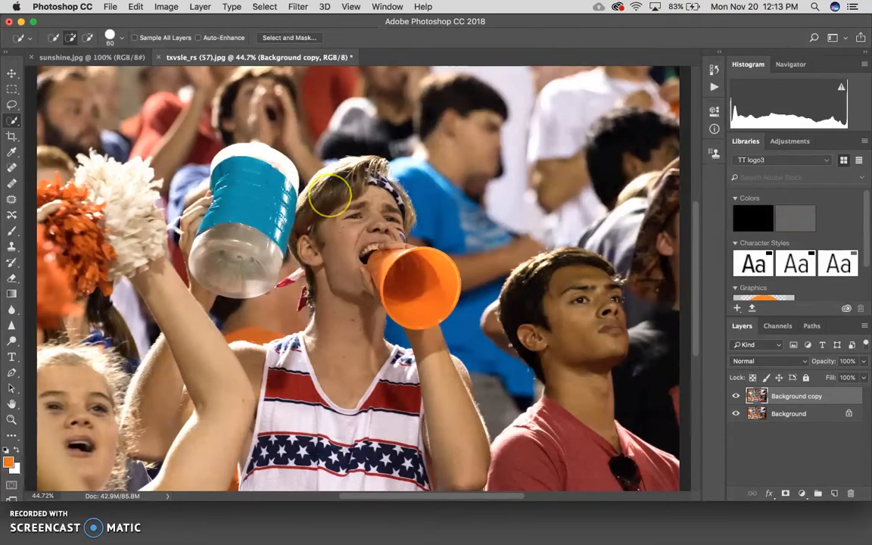
key("bracketright")
key("bracketright")
key("bracketright")
key("bracketright")
key("bracketright")
key("bracketright")
key("bracketright")
key("bracketright")
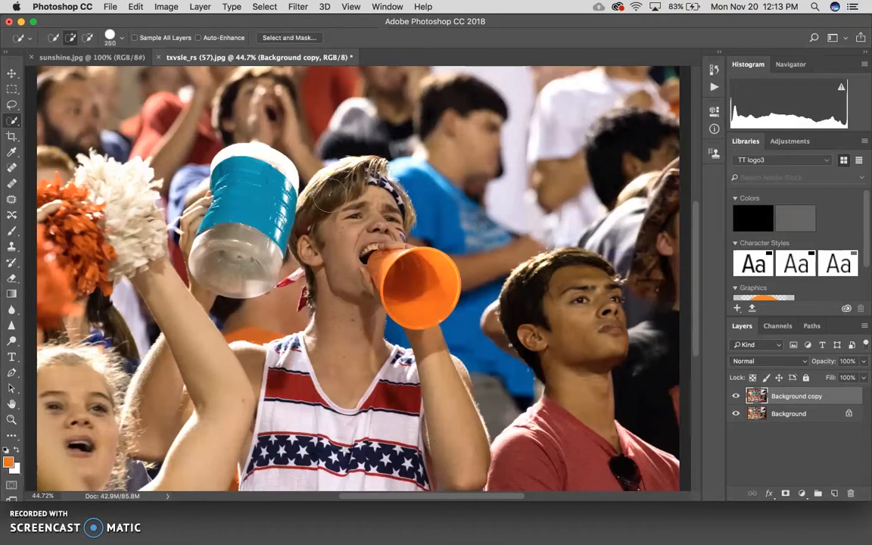
key("bracketleft")
key("bracketleft")
- Quick-select the hair, face, neck and chest of the spectator with the orange megaphone
left_click(343, 189)
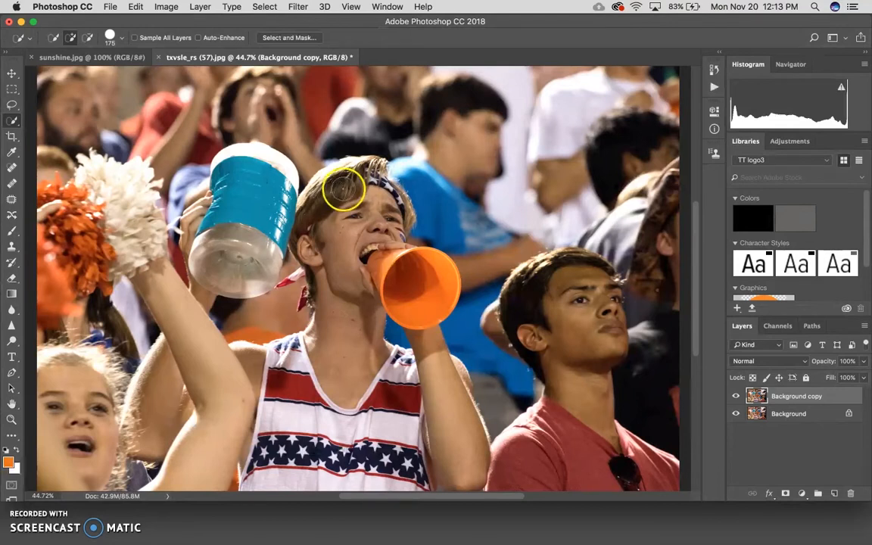
left_click_drag(341, 205, 356, 251)
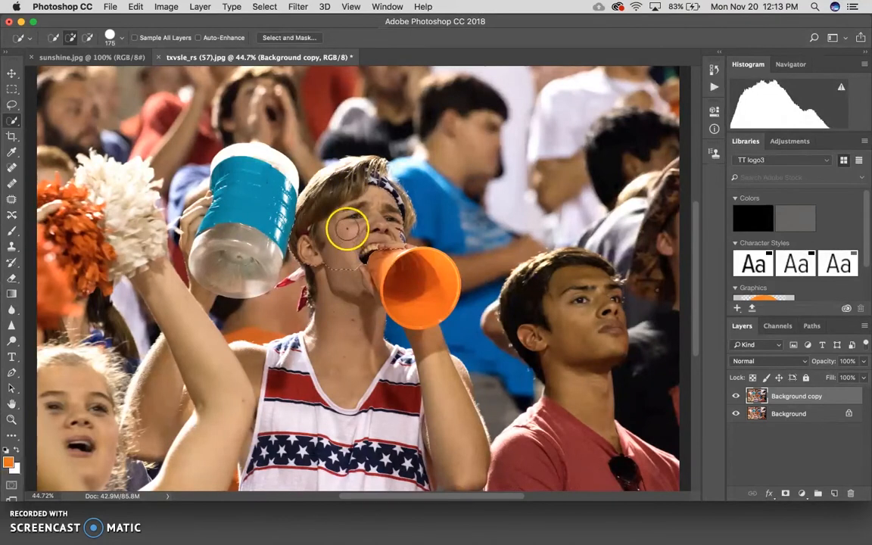
key("alt")
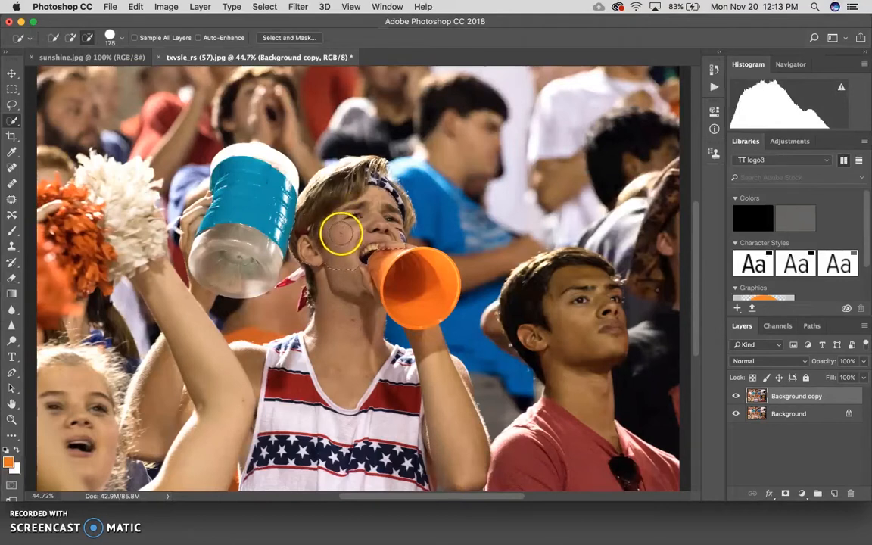
left_click_drag(340, 287, 342, 320)
mouse_move(356, 355)
left_mouse_down()
mouse_move(406, 405)
mouse_move(388, 399)
mouse_move(398, 399)
left_mouse_up()
- Reduce the brush size to 125 and add the arm holding the orange megaphone to the selection
key("bracketleft")
key("bracketleft")
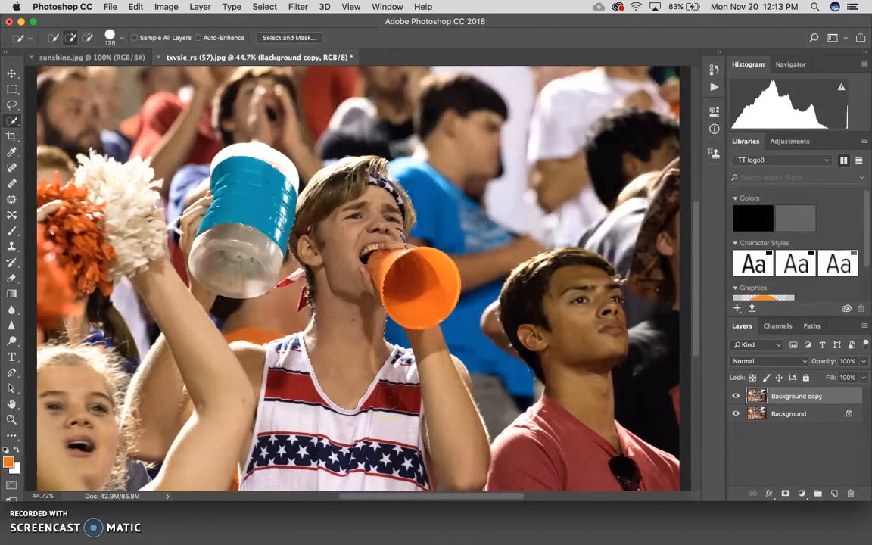
mouse_move(410, 369)
left_mouse_down()
mouse_move(428, 369)
mouse_move(455, 393)
mouse_move(455, 367)
left_mouse_up()
- Reduce the brush size to 80 and add the rest of the forearm and the striped tank top to the selection
key("bracketleft")
key("bracketleft")
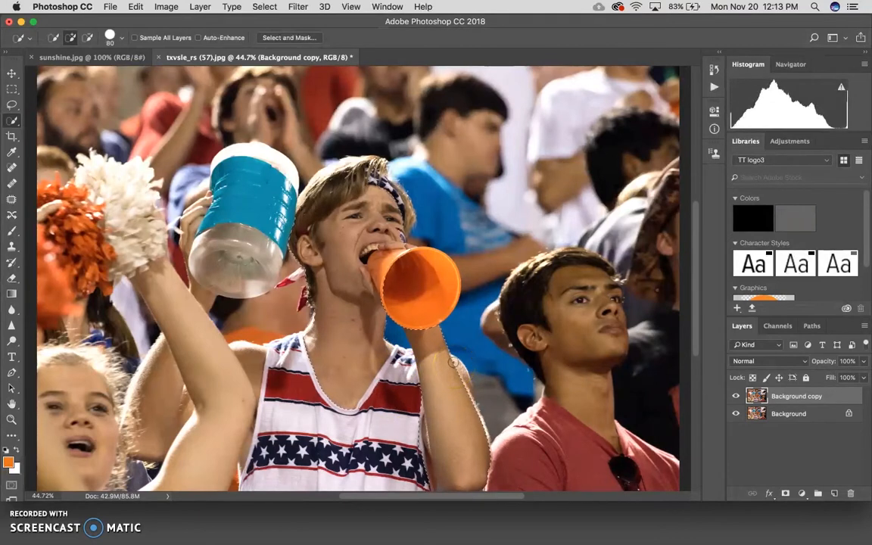
mouse_move(457, 401)
left_mouse_down()
mouse_move(409, 427)
mouse_move(296, 426)
mouse_move(282, 439)
left_mouse_up()
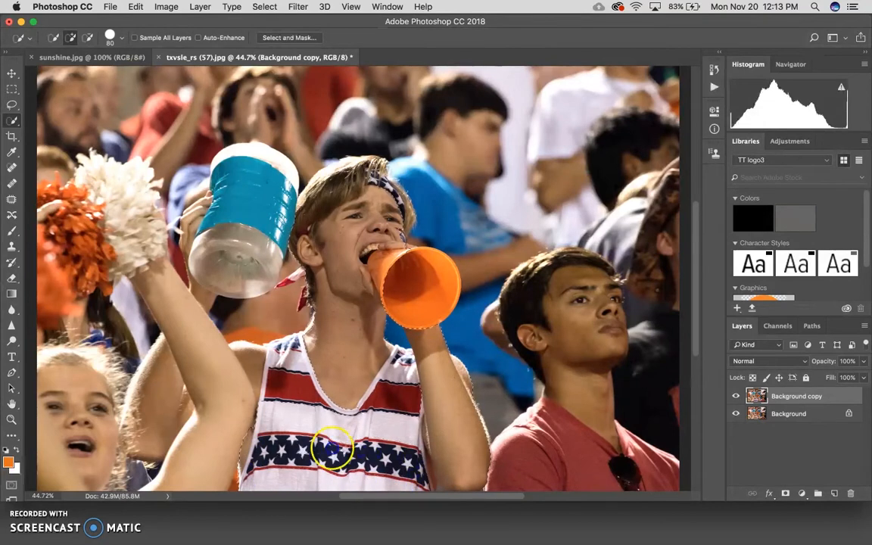
left_click_drag(336, 447, 292, 448)
- Add the spectator's other shoulder and arm, the blue jug and the hand holding it to the selection
left_click_drag(248, 353, 252, 366)
left_click_drag(151, 310, 158, 412)
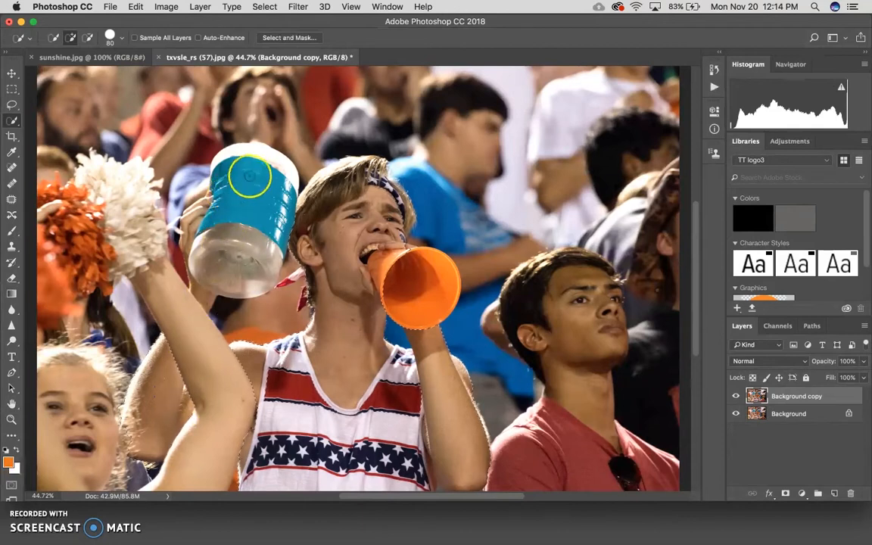
mouse_move(258, 157)
left_mouse_down()
mouse_move(226, 182)
mouse_move(218, 227)
mouse_move(188, 189)
left_mouse_up()
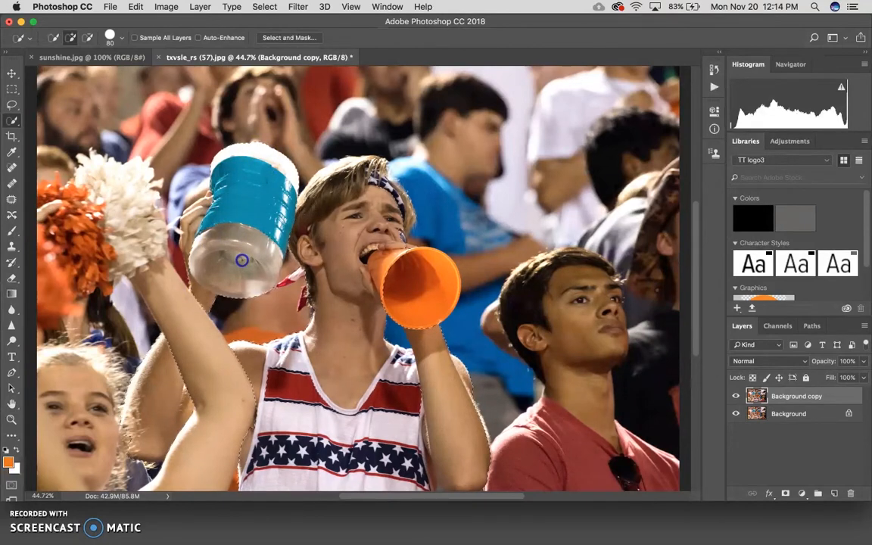
left_click_drag(190, 246, 193, 253)
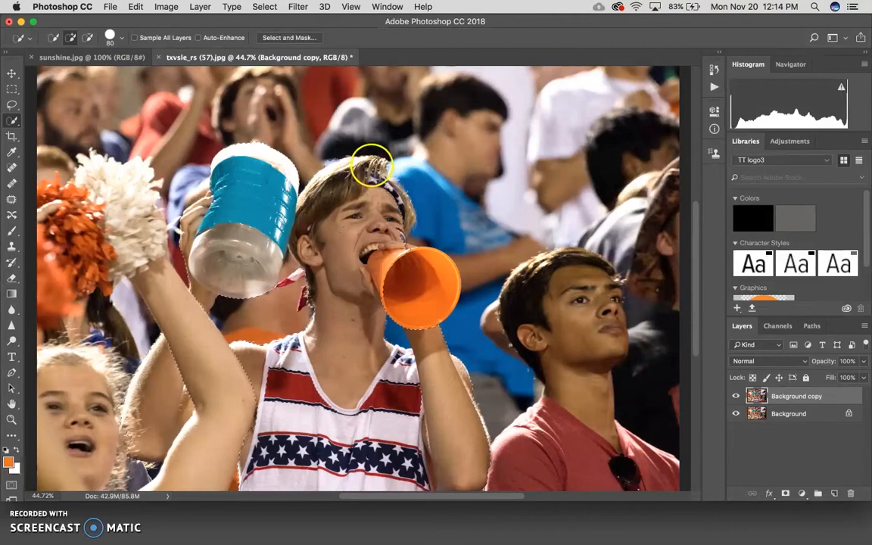
- Refine the selection around the hair and headband, and subtract the background between the jug and the neck
key("alt")
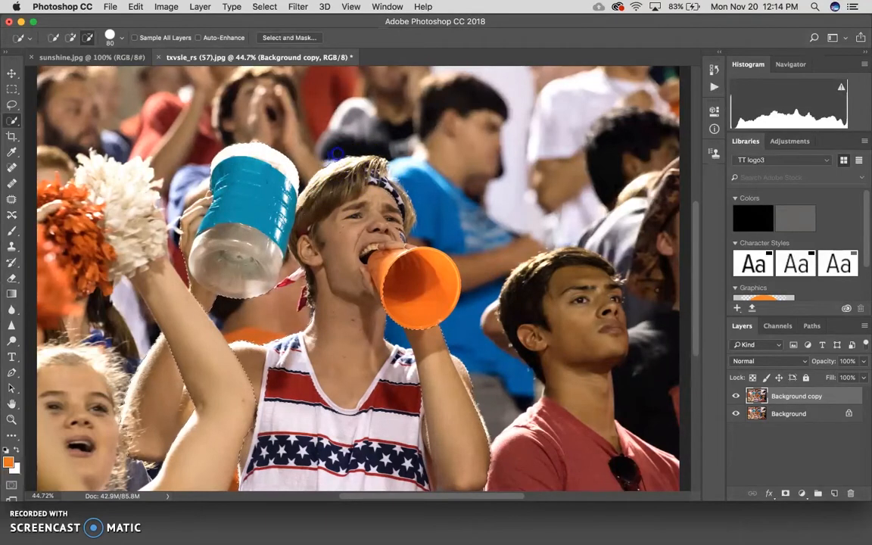
left_click(384, 172)
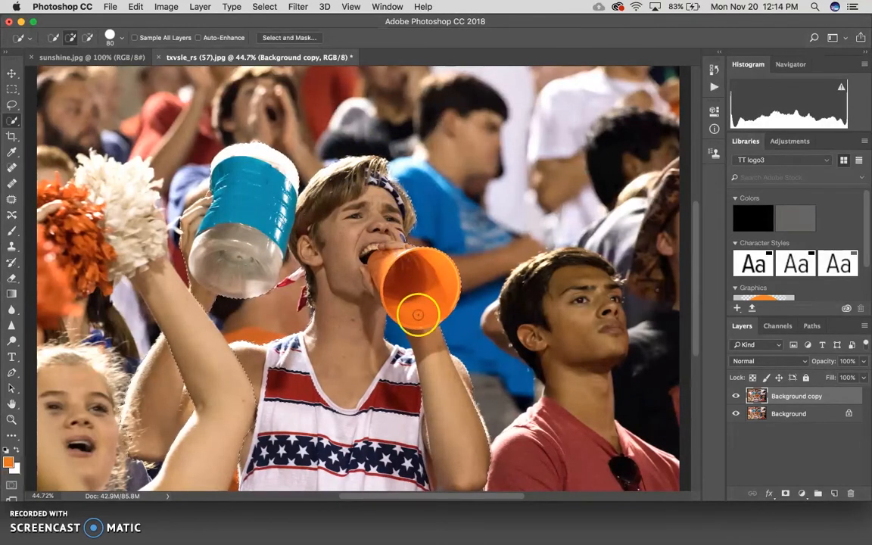
key("alt")
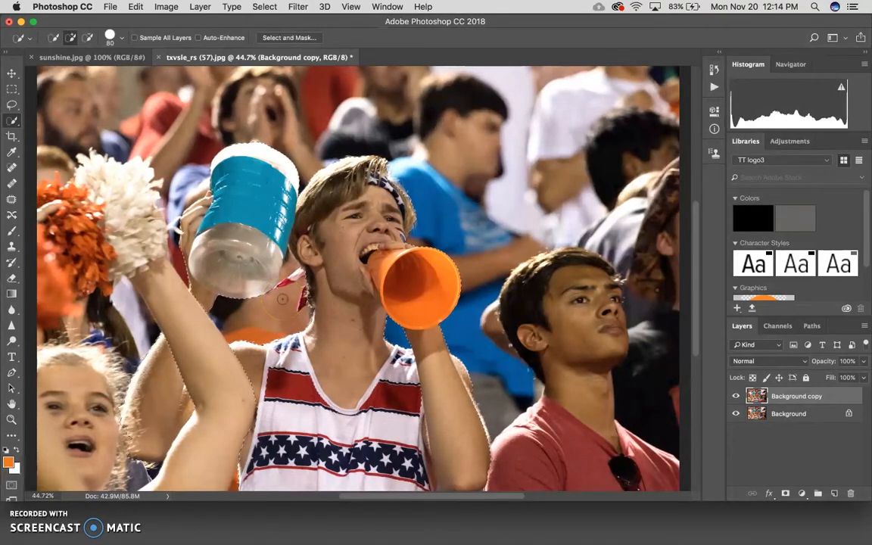
key("alt")
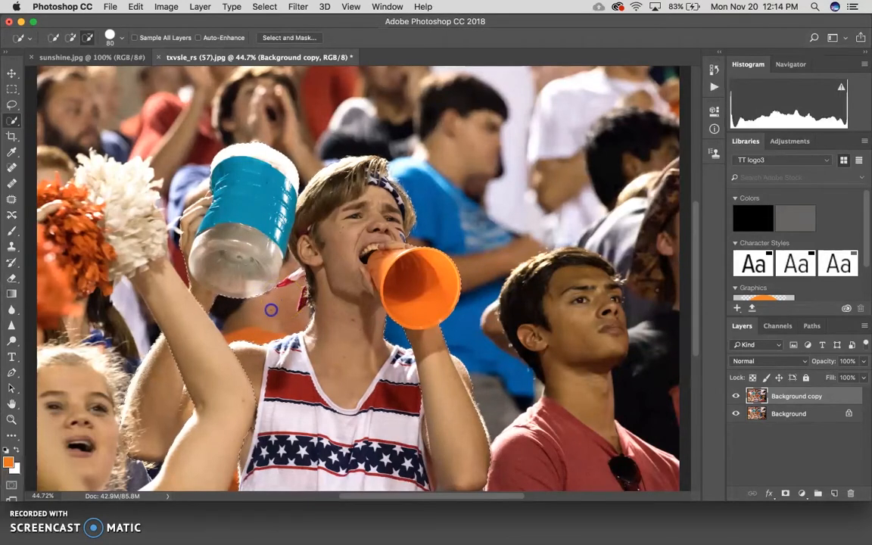
left_click(290, 266, "alt")
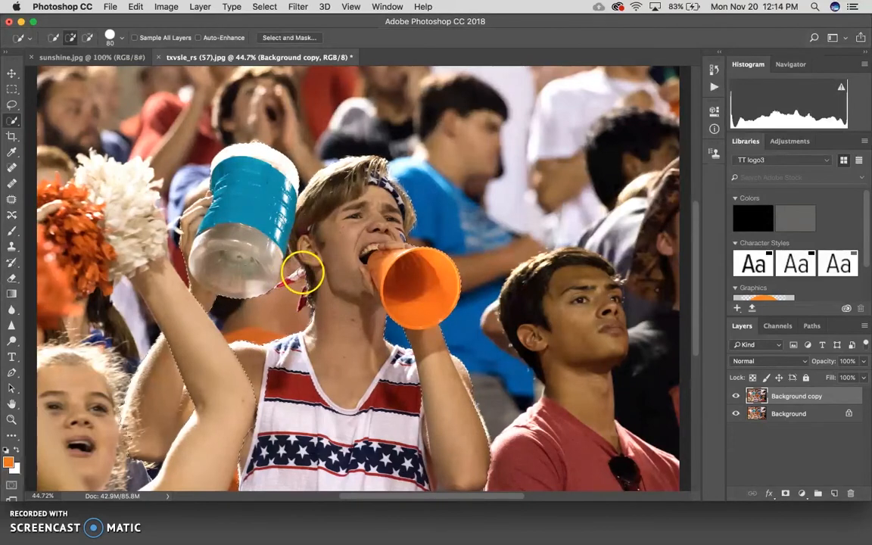
- Reduce the brush size to 40 and subtract the background around the red headband tails from the selection
key("bracketleft")
key("bracketleft")
key("bracketleft")
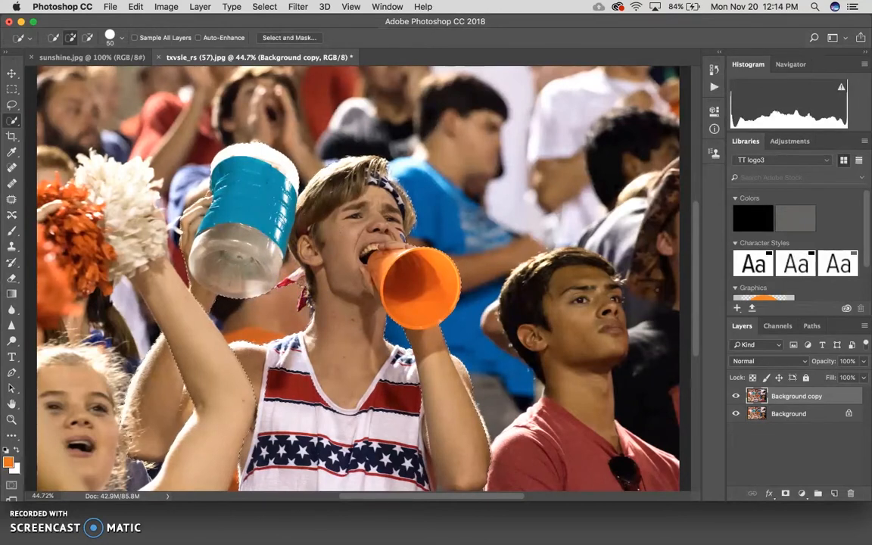
key("alt")
left_click(302, 282, "alt")
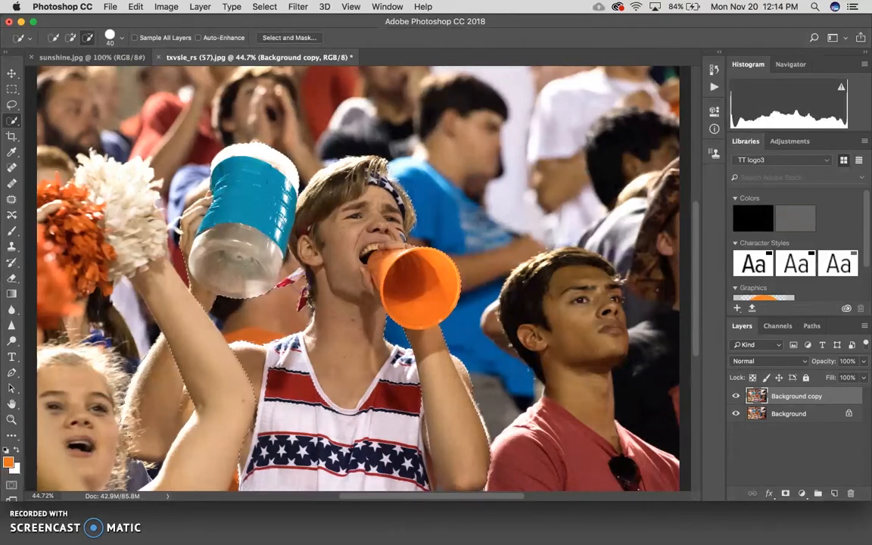
left_click(280, 279, "alt")
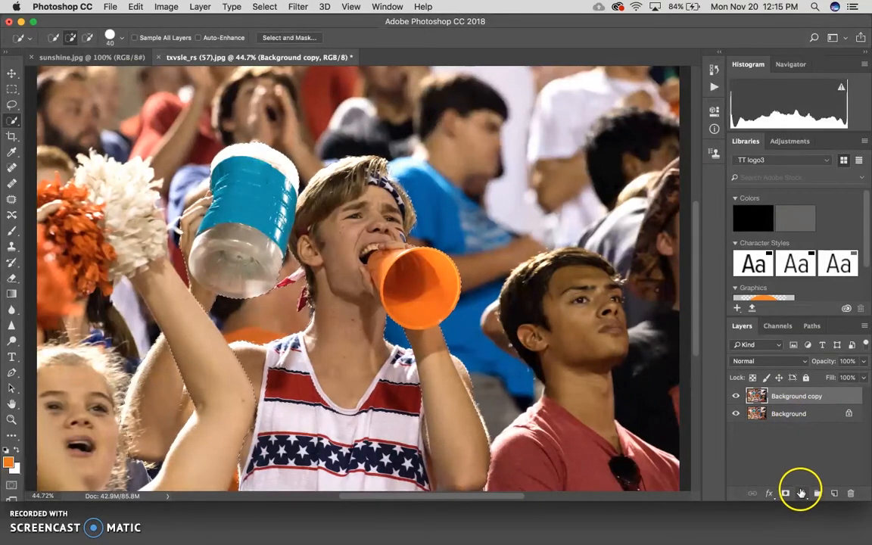
- Try a Black & White adjustment layer on the selected spectator and undo it
left_click(802, 494)
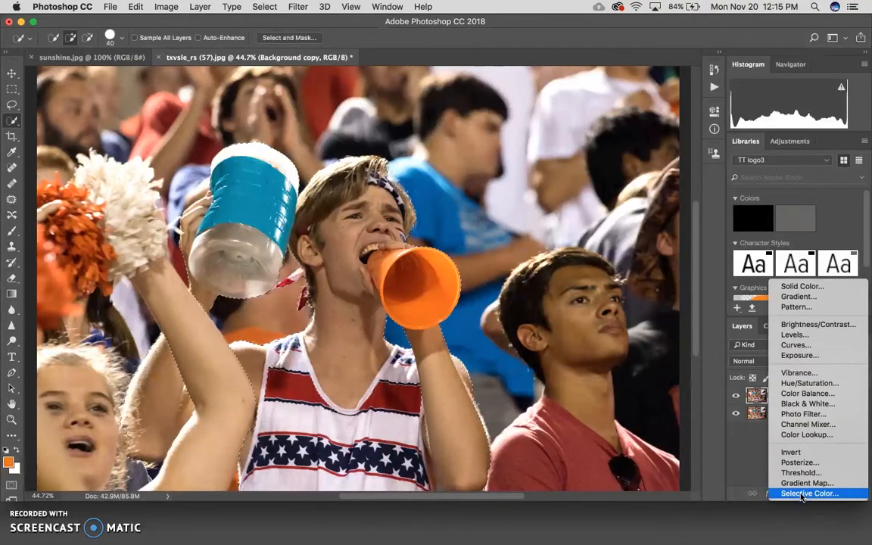
left_click(730, 483)
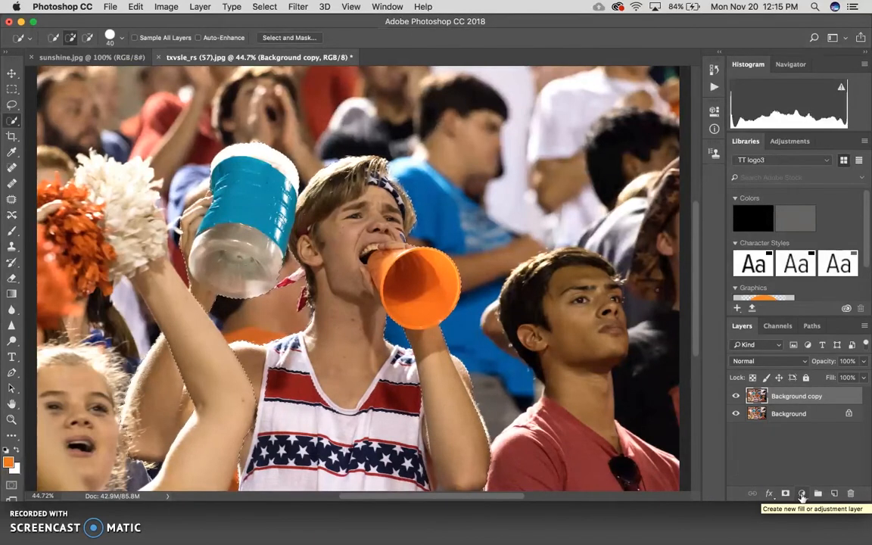
left_click(802, 495)
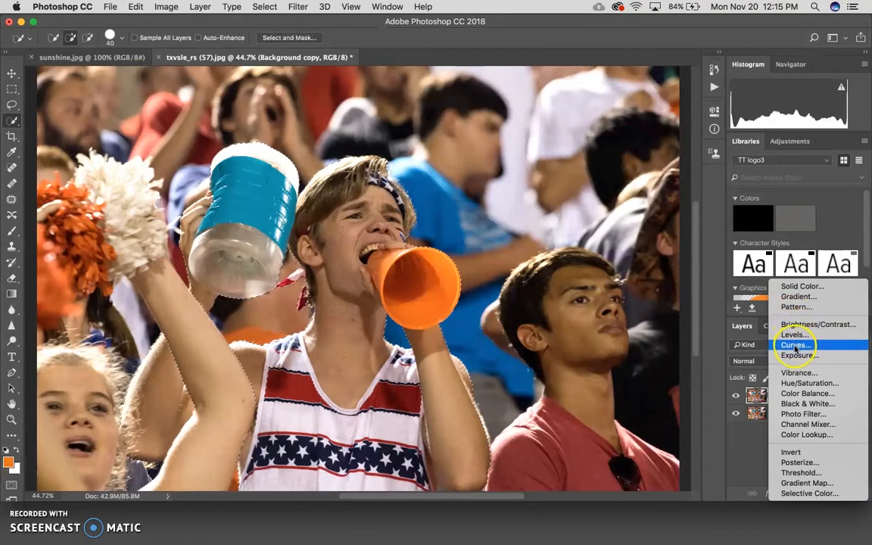
left_click(798, 407)
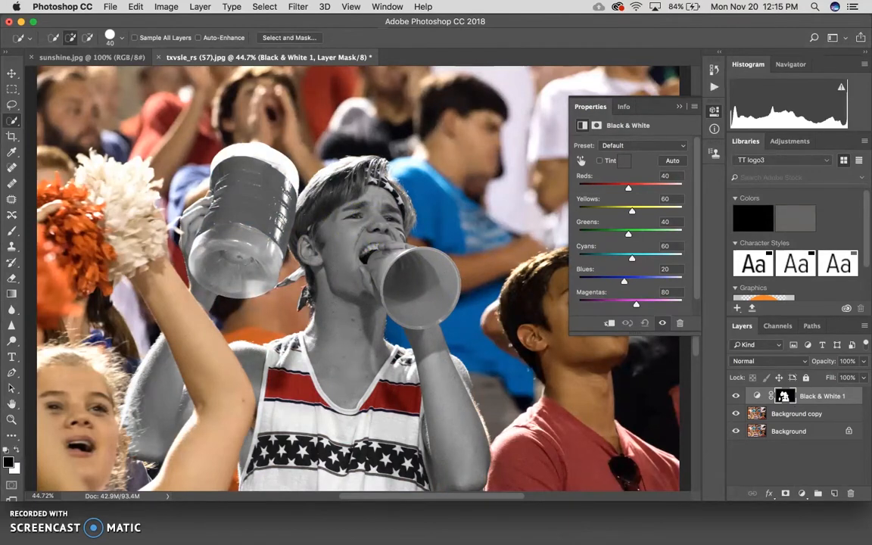
key("super+z")
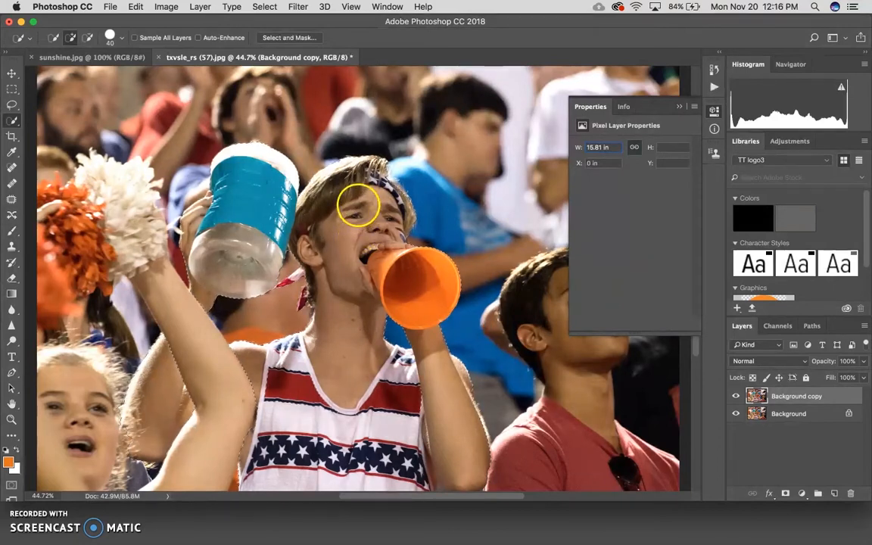
- Invert the selection and add a Black & White adjustment layer that affects only the surrounding crowd
left_click(265, 7)
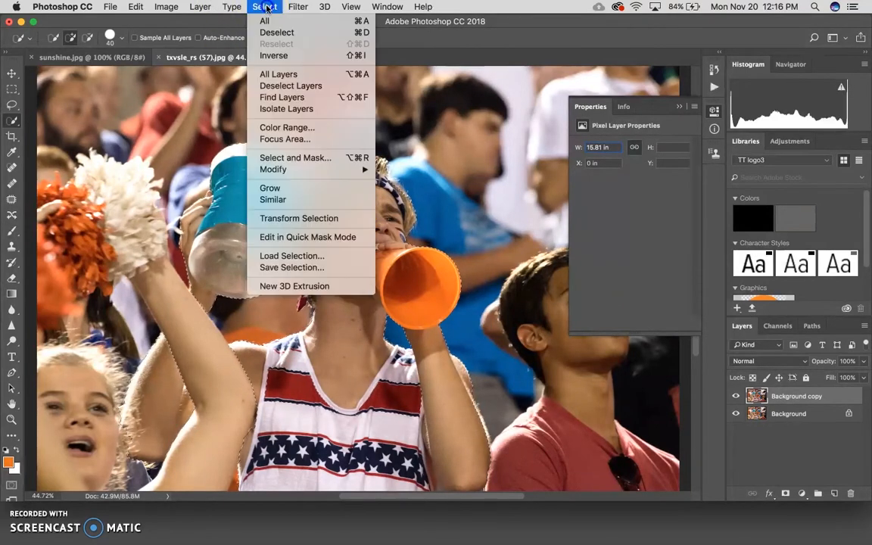
left_click(282, 56)
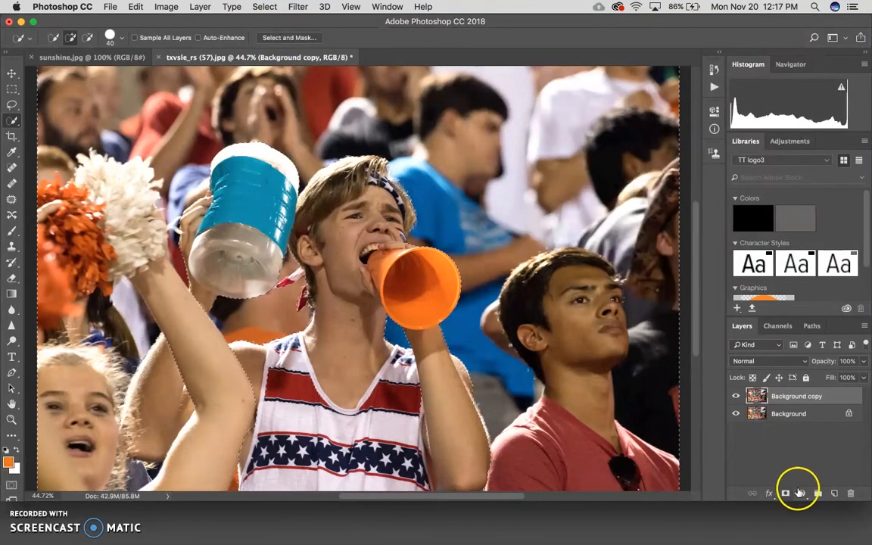
left_click(801, 494)
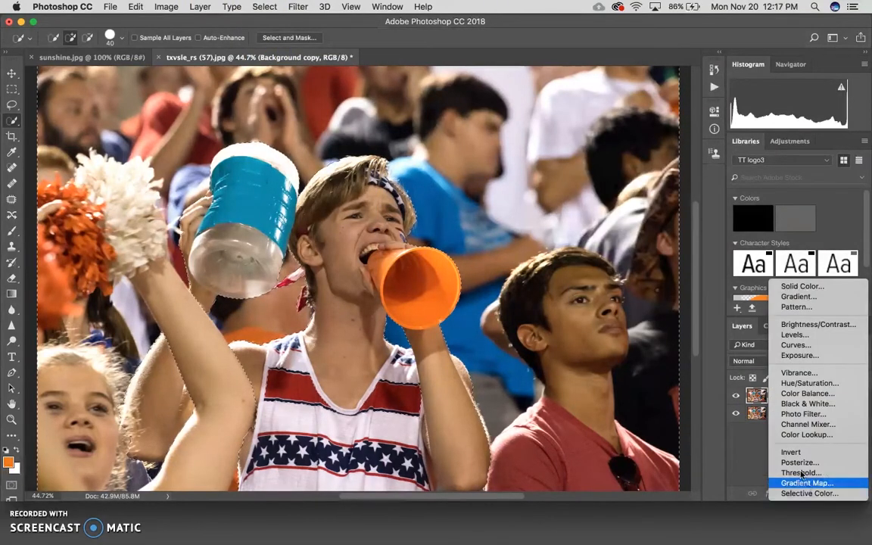
left_click(799, 405)
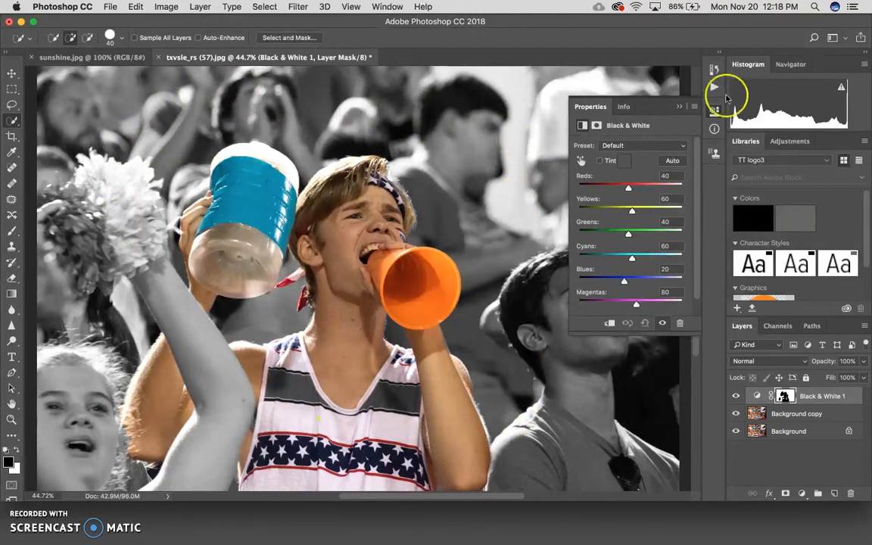
left_click(679, 106)
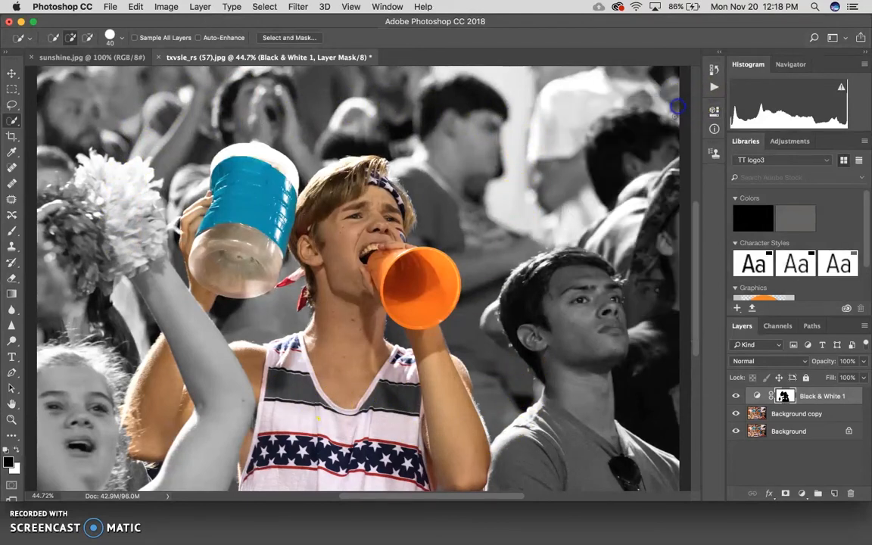
- Paint on the Black & White layer mask at 65% opacity, black to restore the left shirt stripe's red and white to gray it again
left_click(12, 421)
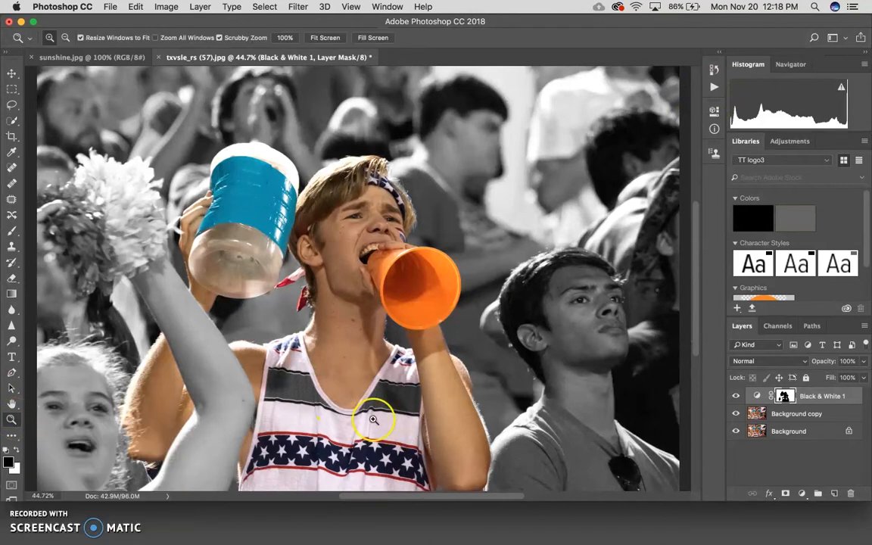
left_click(311, 394)
left_click(343, 389)
left_click(343, 389)
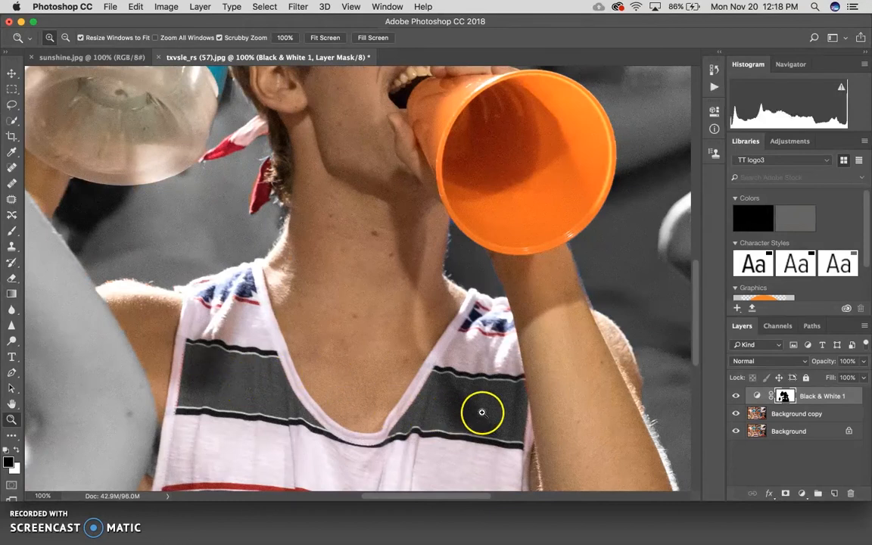
left_click(14, 235)
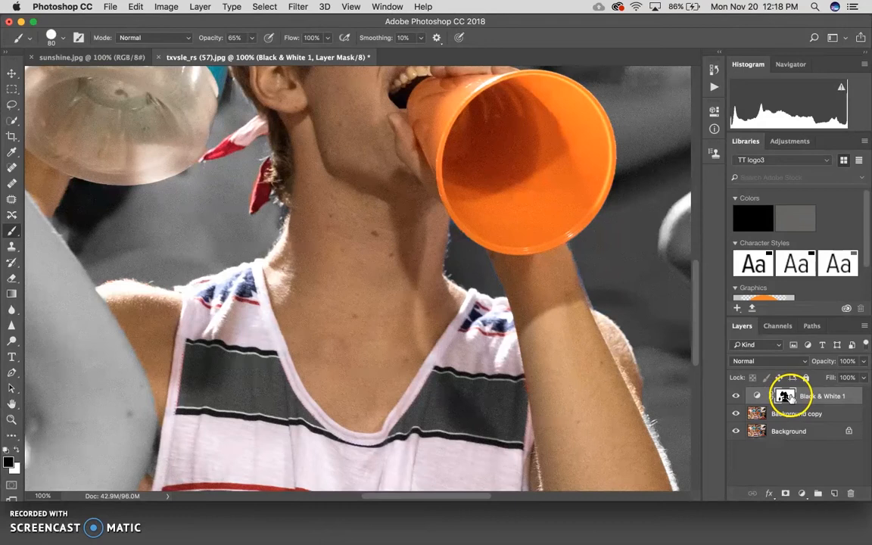
left_click_drag(145, 377, 142, 359)
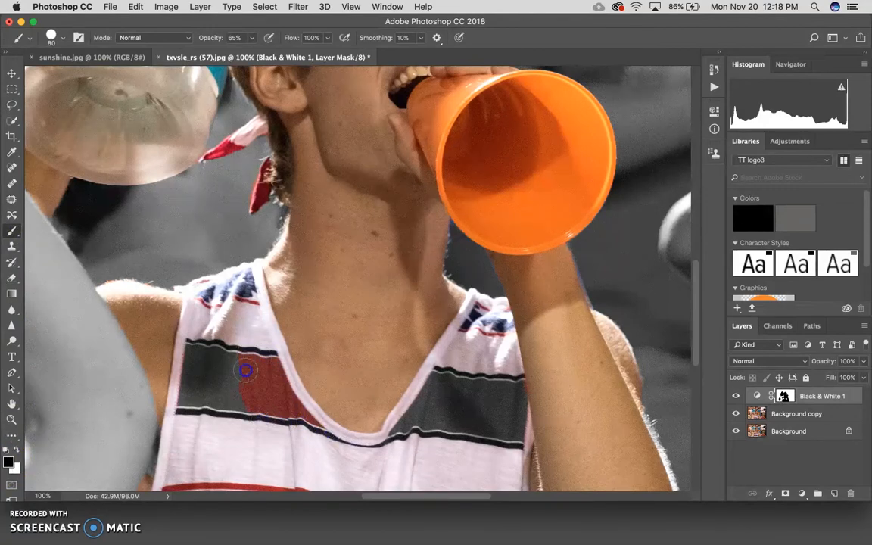
left_click_drag(207, 338, 184, 392)
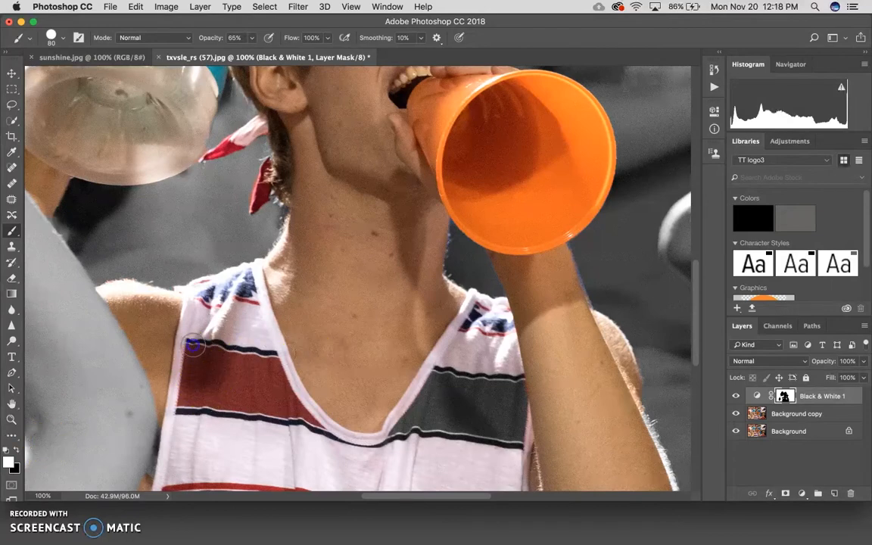
mouse_move(280, 409)
left_mouse_down()
mouse_move(318, 438)
mouse_move(277, 377)
mouse_move(254, 371)
left_mouse_up()
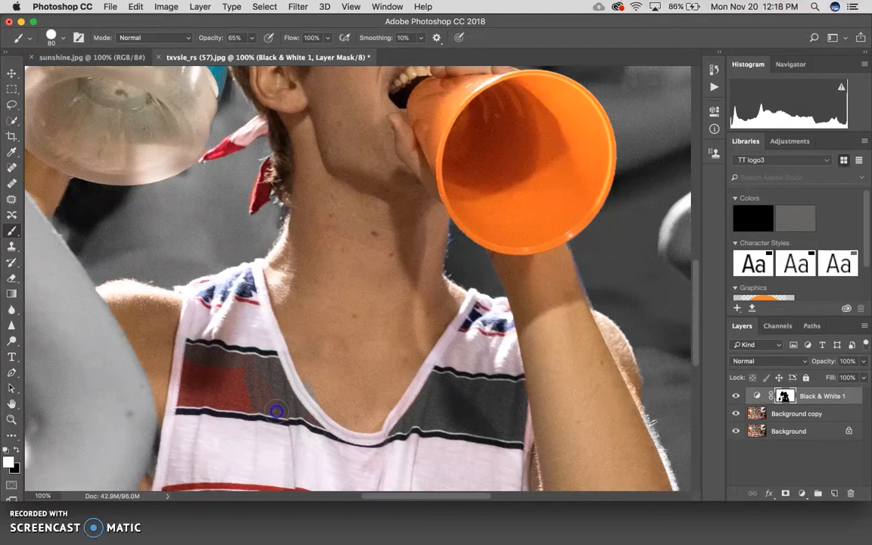
- Restore the red in both upper shirt stripes by painting black on the mask with a size 200 brush at 100% opacity
key("bracketright")
mouse_move(259, 405)
left_mouse_down()
mouse_move(218, 369)
mouse_move(311, 418)
mouse_move(205, 365)
mouse_move(317, 405)
mouse_move(288, 398)
mouse_move(234, 367)
mouse_move(239, 378)
mouse_move(409, 420)
mouse_move(254, 362)
mouse_move(205, 356)
mouse_move(421, 391)
left_mouse_up()
left_click(14, 449)
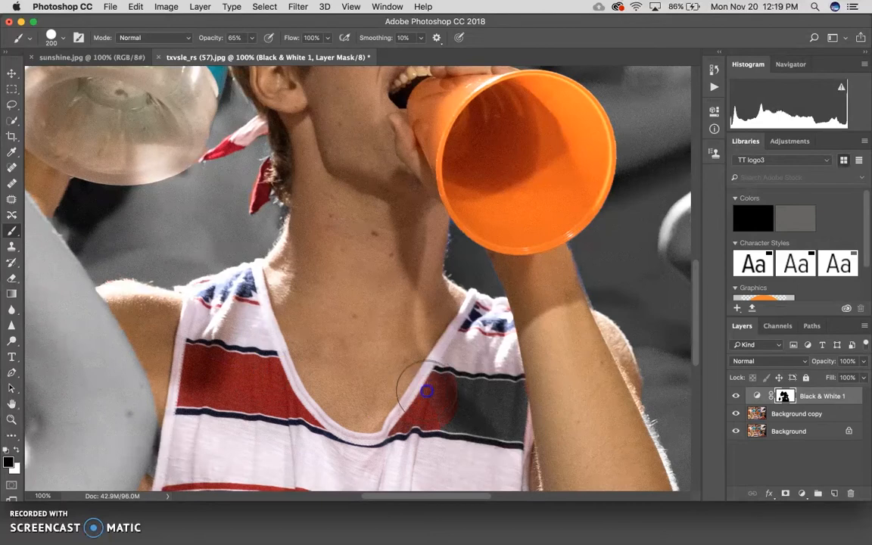
left_click(252, 37)
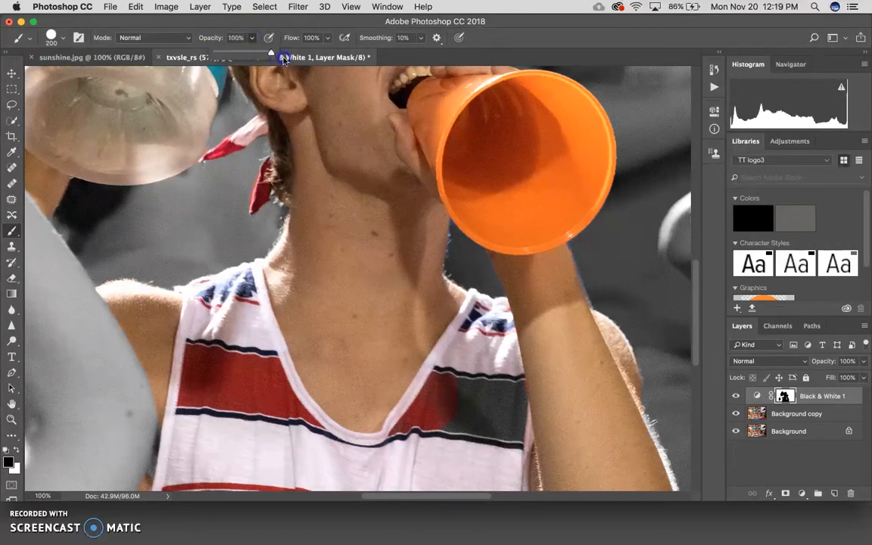
left_click(201, 356)
mouse_move(275, 387)
left_mouse_down()
mouse_move(429, 414)
mouse_move(450, 391)
mouse_move(464, 413)
mouse_move(489, 397)
mouse_move(500, 402)
mouse_move(495, 426)
mouse_move(503, 395)
mouse_move(475, 430)
mouse_move(478, 398)
mouse_move(392, 410)
mouse_move(279, 399)
mouse_move(200, 407)
left_mouse_up()
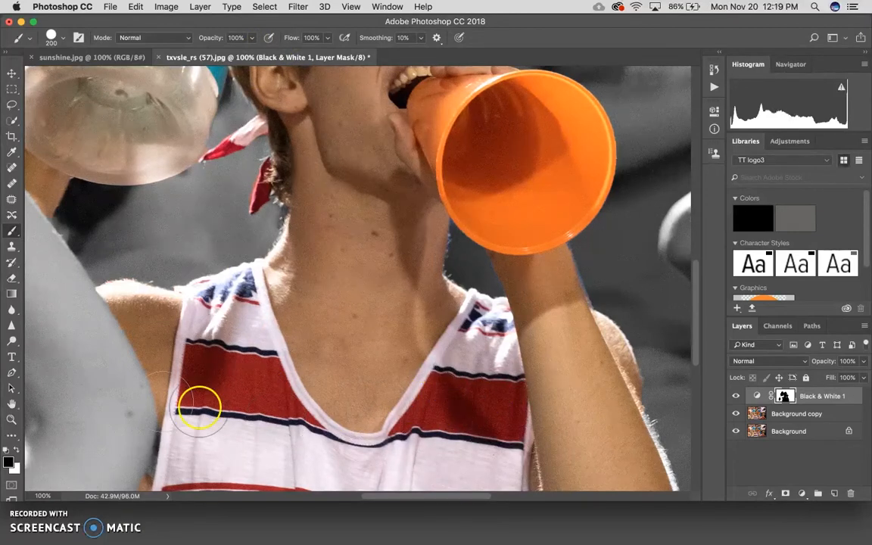
- Reduce the brush size to 50 and paint black on the mask to restore color along the spectator's elbow beside the girl's face
double_click(10, 405)
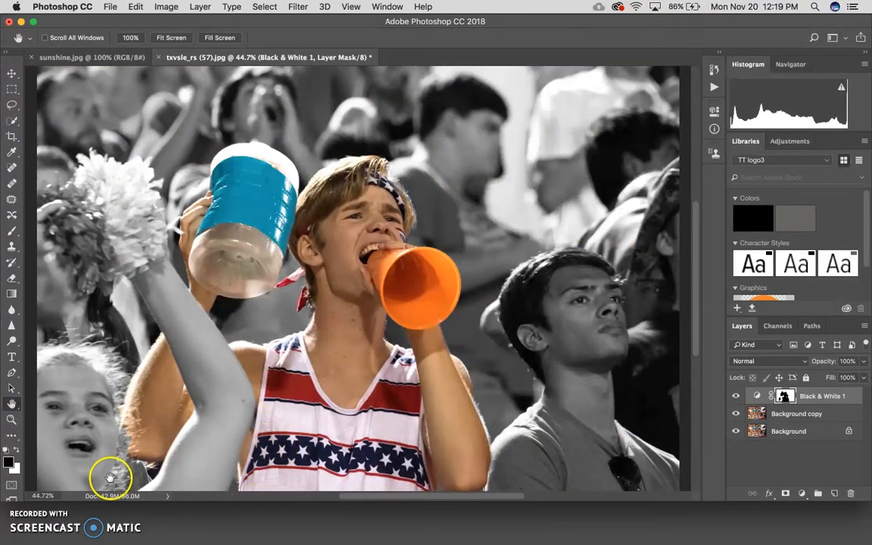
left_click(12, 419)
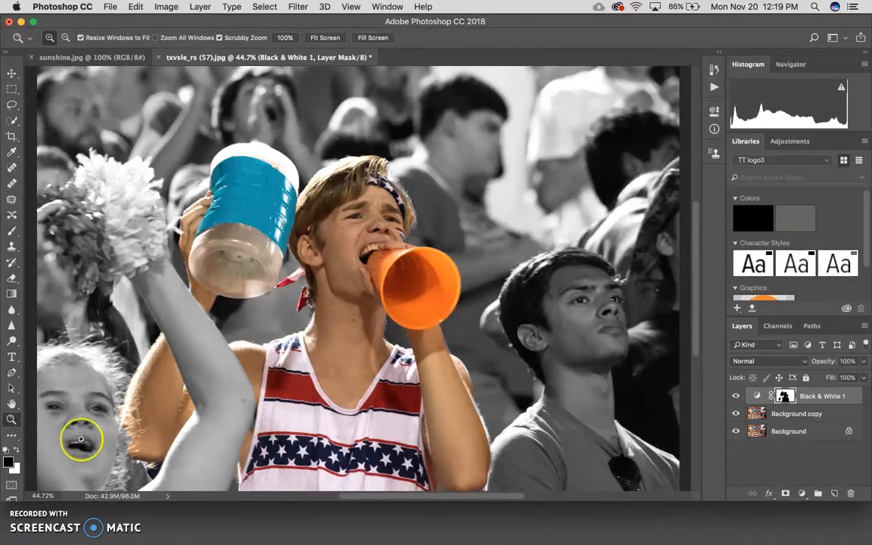
left_click_drag(114, 443, 138, 442)
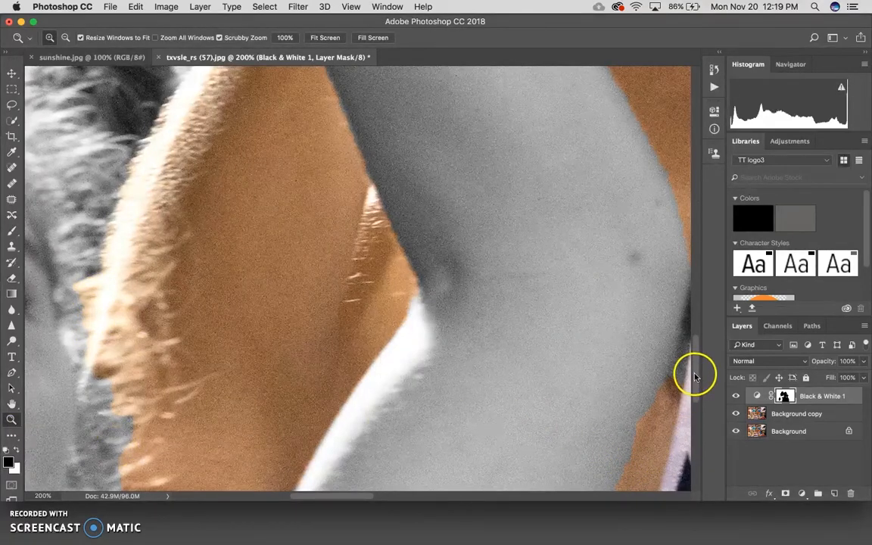
scroll(691, 375, "down", 5)
left_click_drag(370, 498, 344, 498)
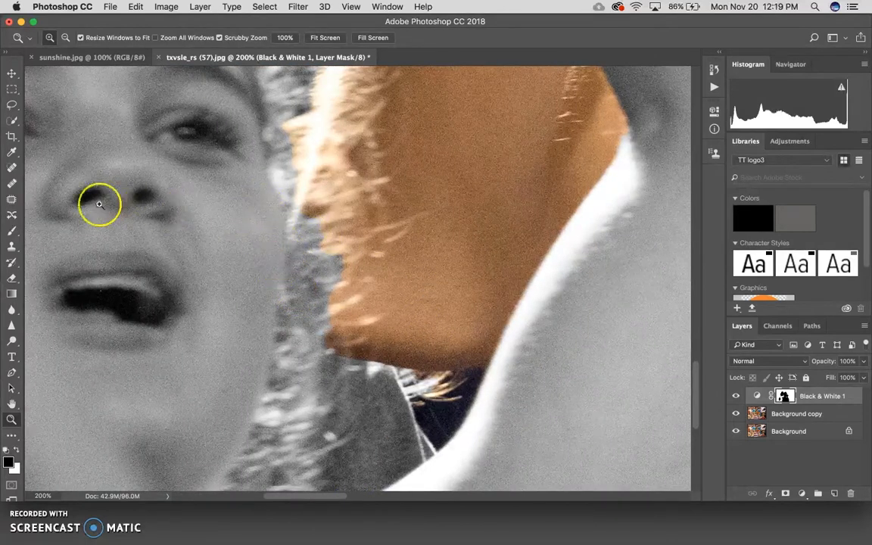
left_click(12, 231)
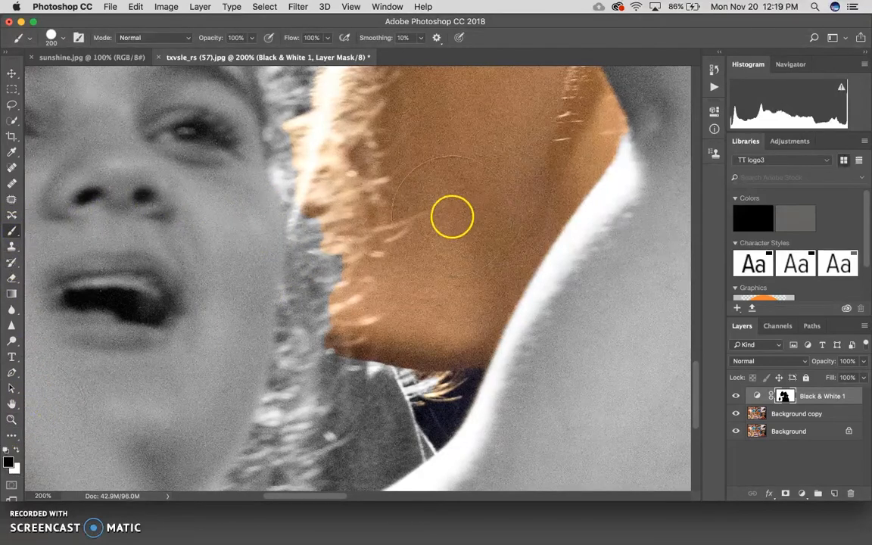
key("bracketleft")
key("bracketleft")
key("bracketleft")
key("bracketleft")
key("bracketleft")
key("bracketleft")
key("bracketleft")
key("bracketleft")
key("bracketleft")
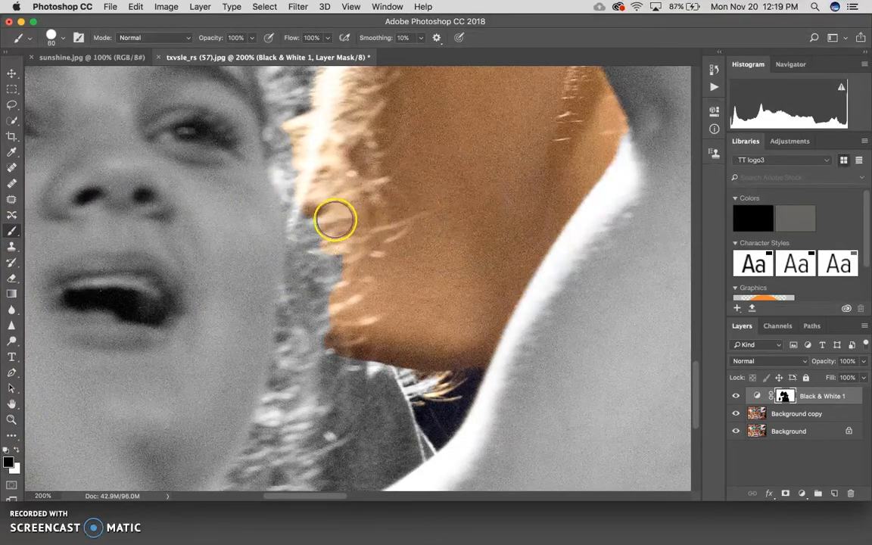
mouse_move(341, 285)
left_mouse_down()
mouse_move(319, 198)
mouse_move(298, 248)
mouse_move(296, 281)
left_mouse_up()
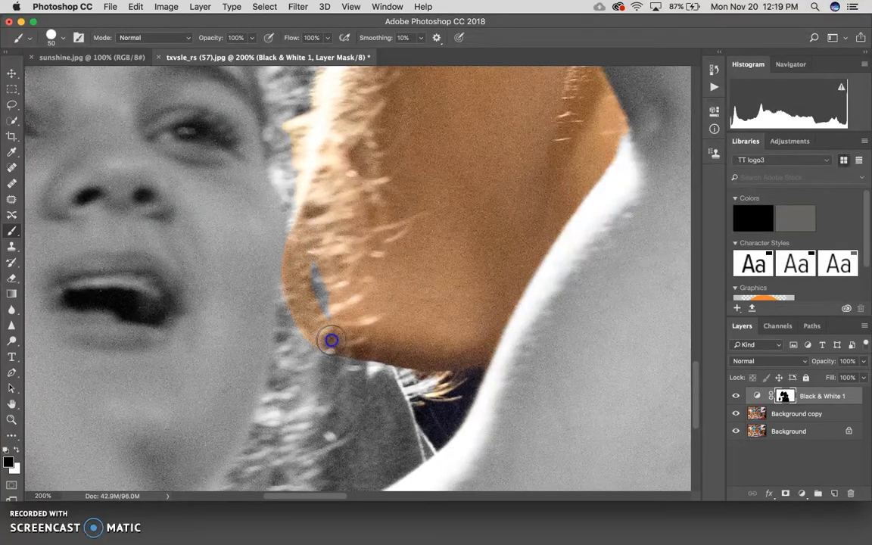
mouse_move(331, 312)
left_mouse_down()
mouse_move(317, 256)
mouse_move(315, 281)
mouse_move(331, 319)
mouse_move(304, 283)
mouse_move(305, 233)
mouse_move(308, 314)
left_mouse_up()
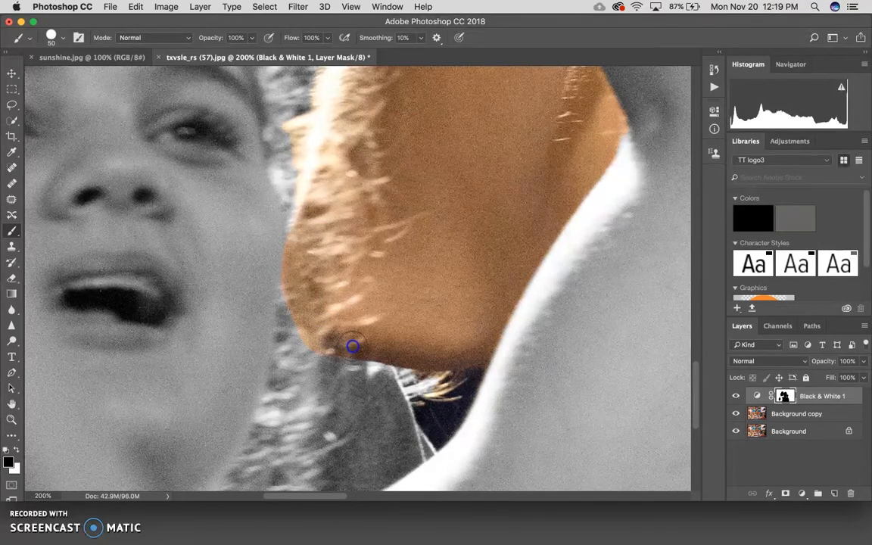
left_click_drag(294, 284, 307, 325)
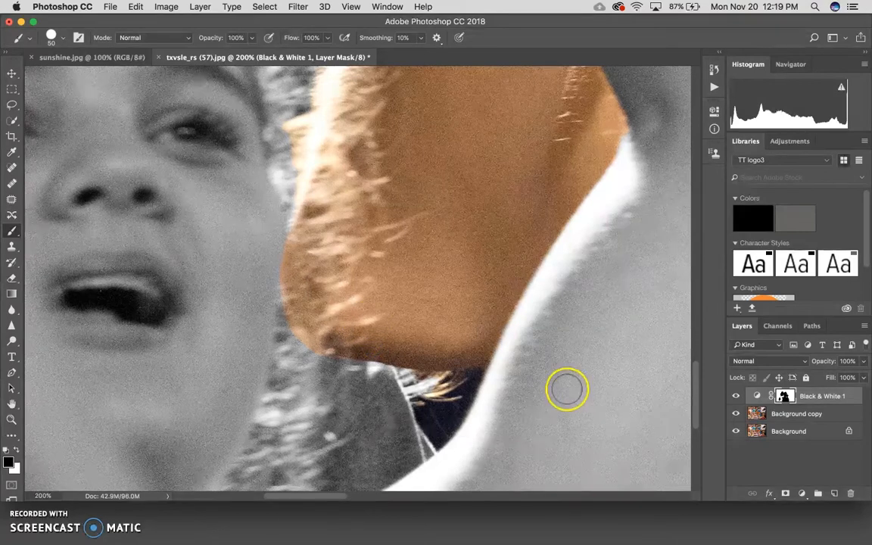
- Restore skin color in the gap between the girl's arm and the tank top, and paint white along her arm's edge to keep it gray
scroll(282, 500, "right", 10)
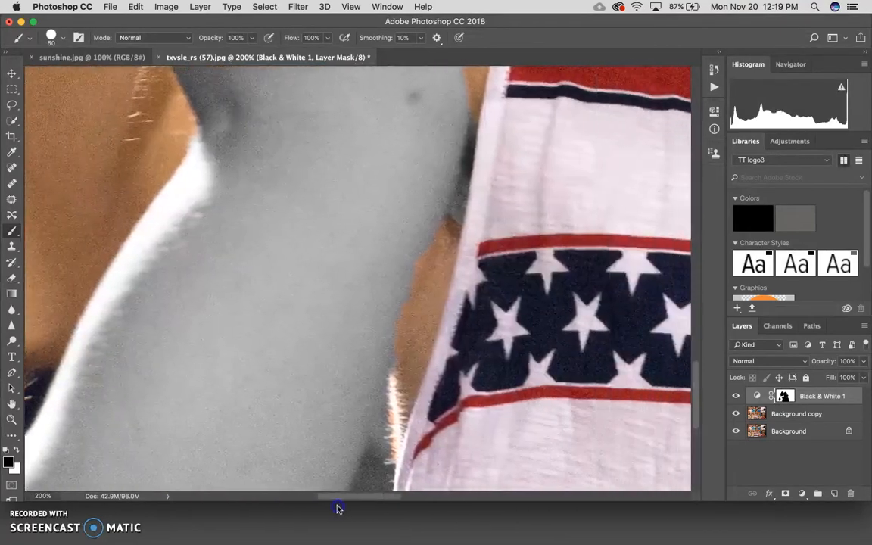
scroll(691, 379, "up", 5)
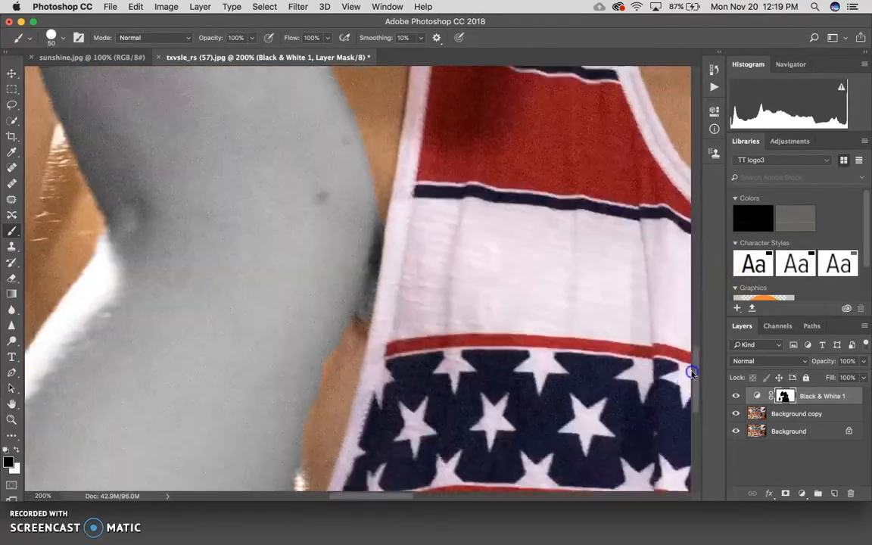
mouse_move(498, 293)
left_mouse_down()
mouse_move(423, 266)
mouse_move(395, 278)
left_mouse_up()
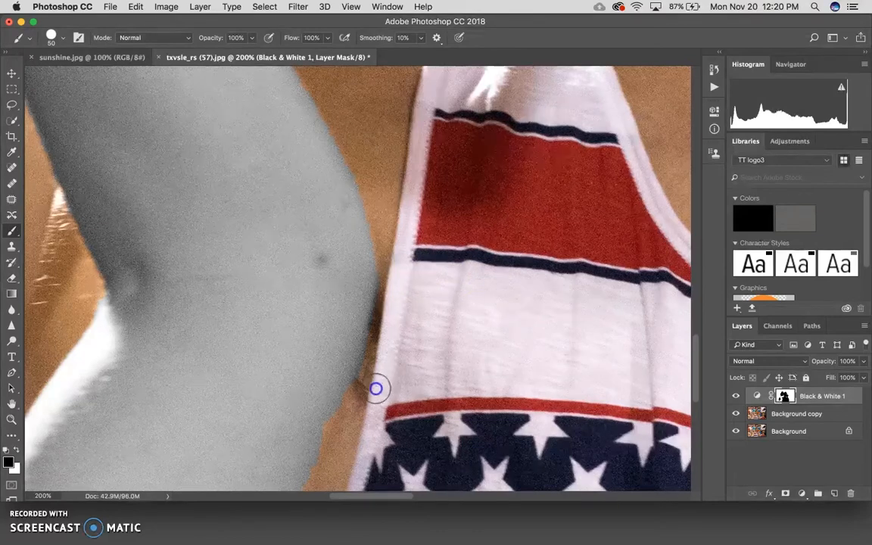
mouse_move(355, 448)
left_mouse_down()
mouse_move(319, 396)
mouse_move(321, 409)
mouse_move(263, 410)
left_mouse_up()
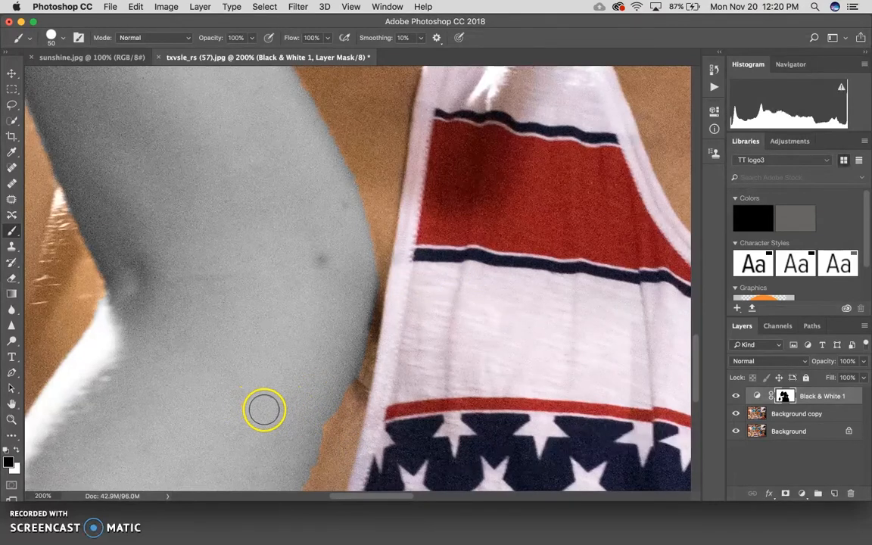
left_click(16, 451)
left_click_drag(310, 415, 311, 426)
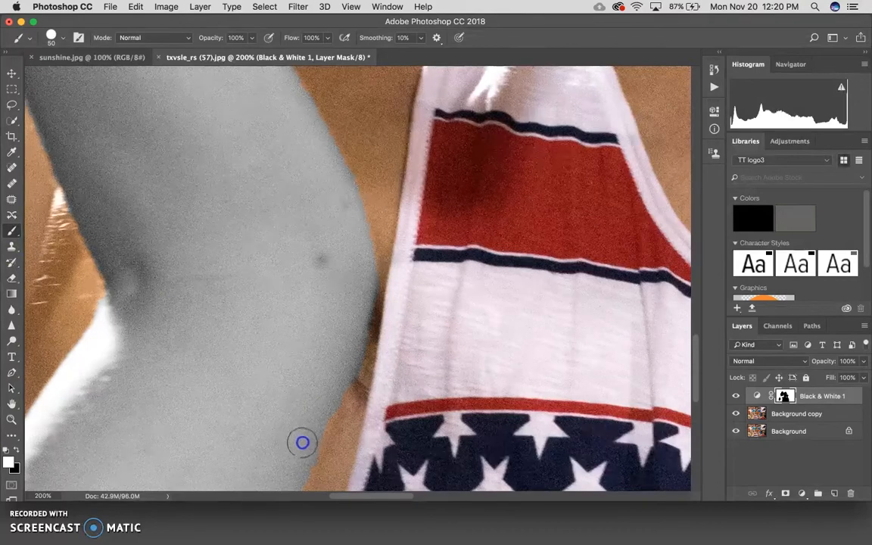
double_click(12, 404)
left_click_drag(185, 383, 204, 372)
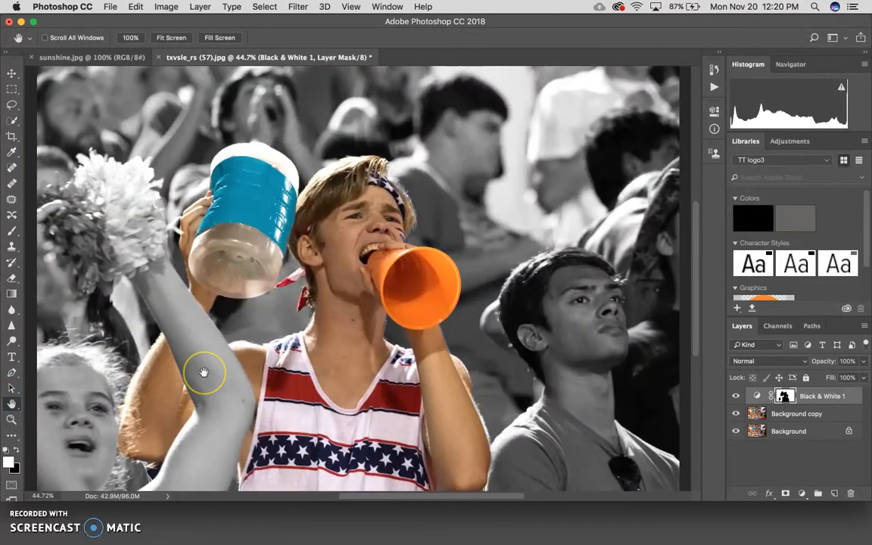
- Set the brush to 30% opacity and size 10, and paint black on the mask along the forearm's outer edge below the orange megaphone
left_click(12, 420)
left_click(447, 354)
left_click(446, 352)
left_click(444, 340)
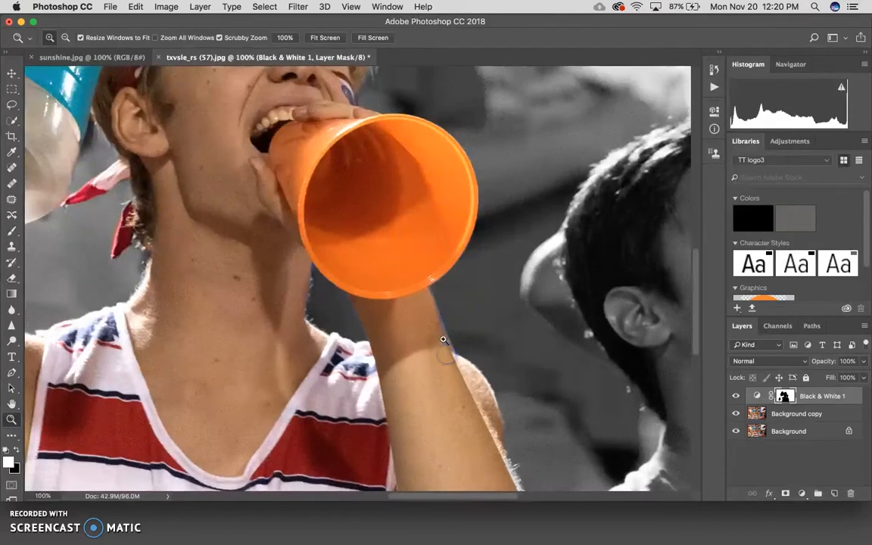
left_click(443, 339)
left_click(443, 338)
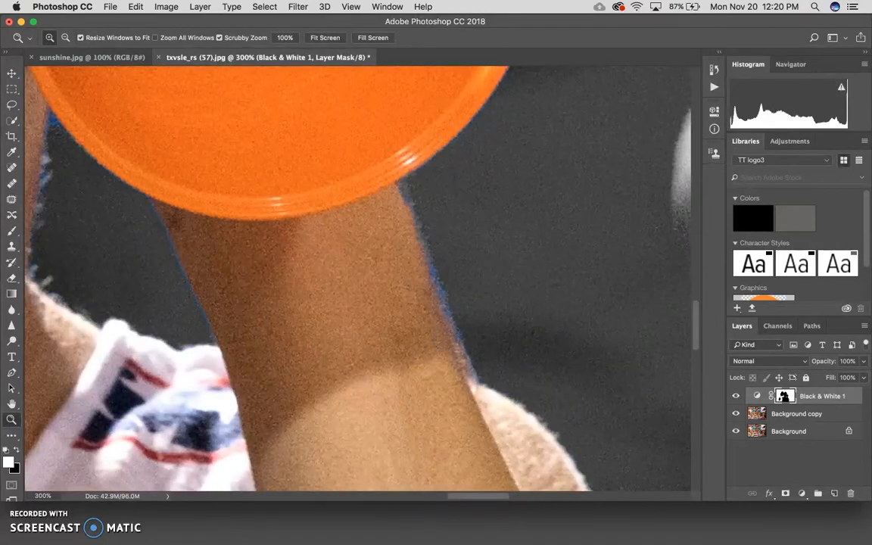
left_click(9, 448)
left_click(13, 231)
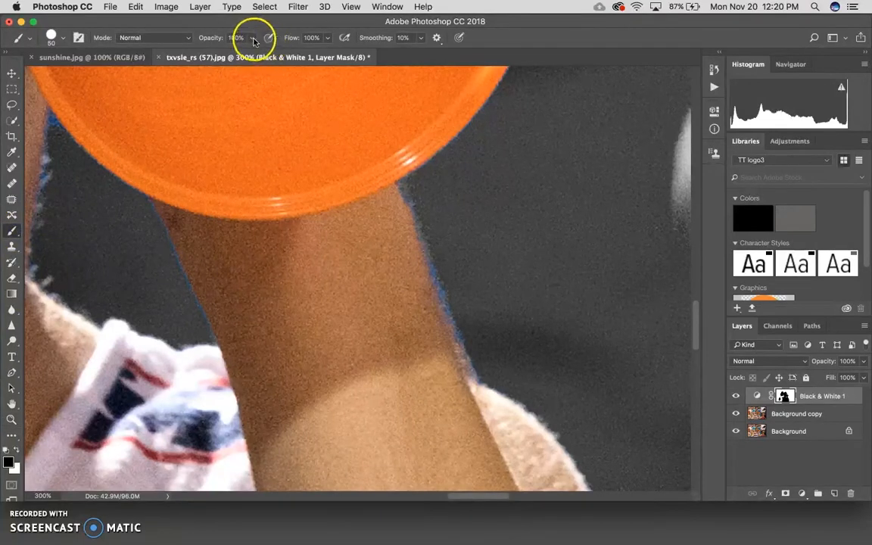
left_click_drag(227, 50, 186, 51)
left_click(456, 200)
key("bracketleft")
key("bracketleft")
key("bracketleft")
key("bracketleft")
key("bracketleft")
key("bracketleft")
key("bracketleft")
key("bracketleft")
left_click_drag(407, 189, 412, 206)
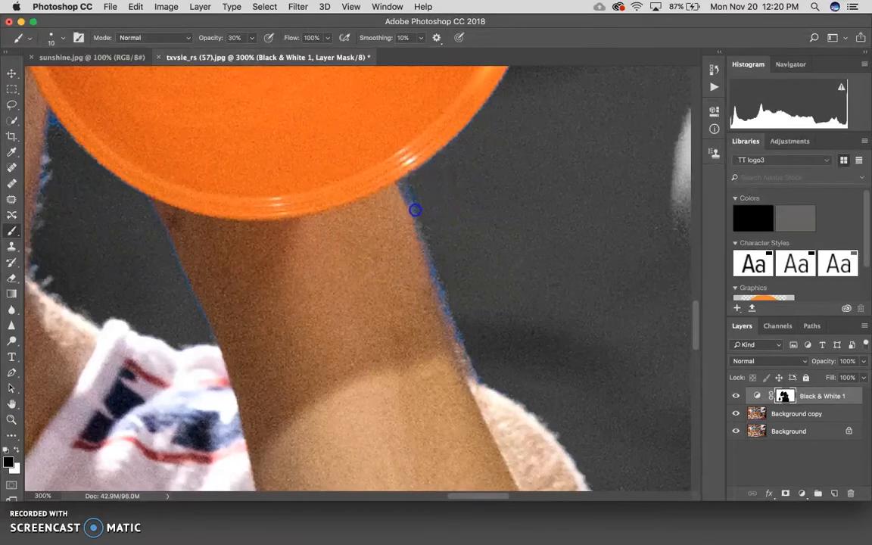
- Paint white on the mask with a size 25 brush to remove the blue fringe along the forearm and megaphone edges
left_click(16, 451)
key("bracketright")
key("bracketright")
key("bracketright")
left_click_drag(433, 189, 433, 229)
mouse_move(418, 190)
left_mouse_down()
mouse_move(450, 289)
mouse_move(443, 284)
mouse_move(455, 304)
mouse_move(445, 277)
mouse_move(480, 356)
mouse_move(443, 289)
mouse_move(439, 273)
mouse_move(452, 292)
mouse_move(426, 188)
mouse_move(415, 193)
mouse_move(470, 137)
mouse_move(422, 189)
mouse_move(496, 95)
left_mouse_up()
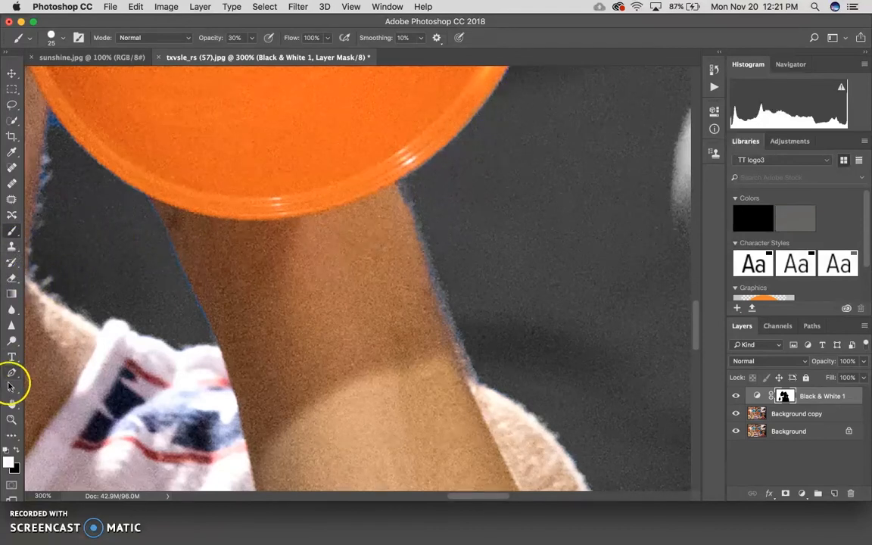
left_click(11, 405)
double_click(11, 405)
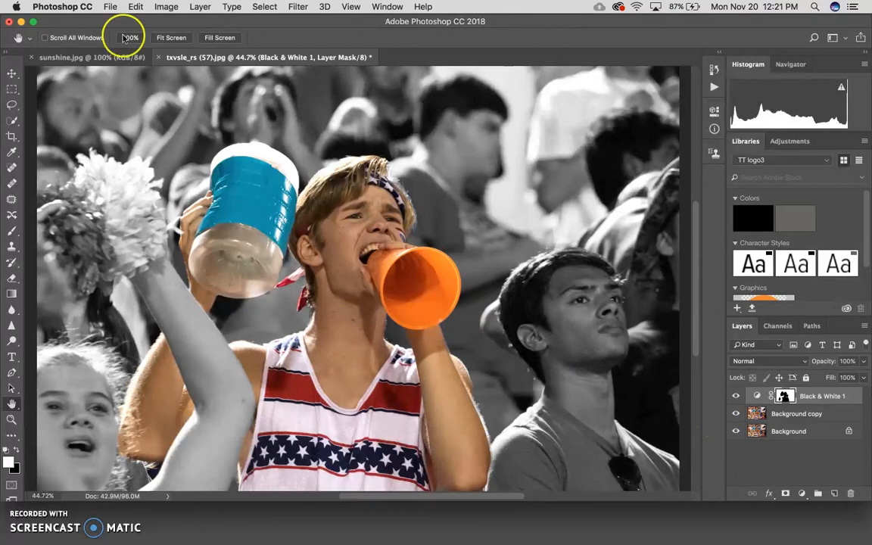
- Save the layered image in Photoshop format as txvsle_rs (57).psd with Maximize Compatibility on
left_click(112, 8)
left_click(128, 133)
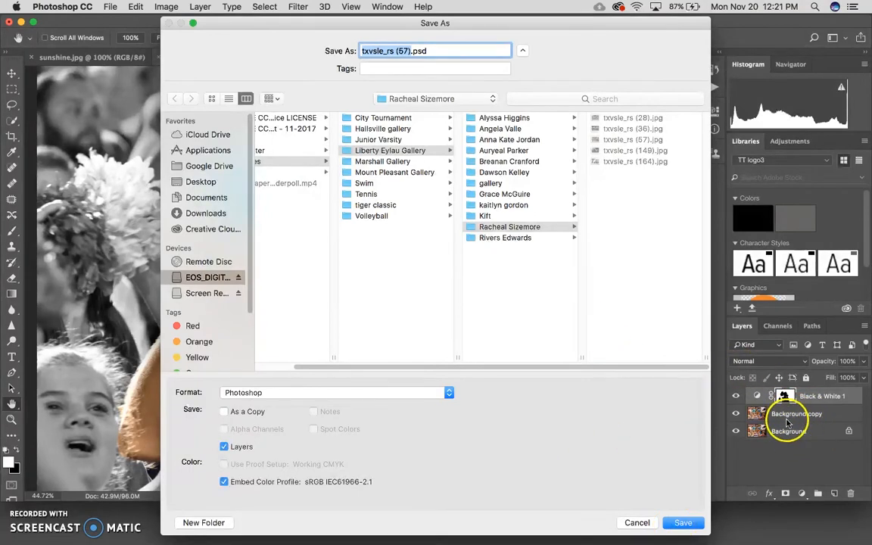
left_click(682, 523)
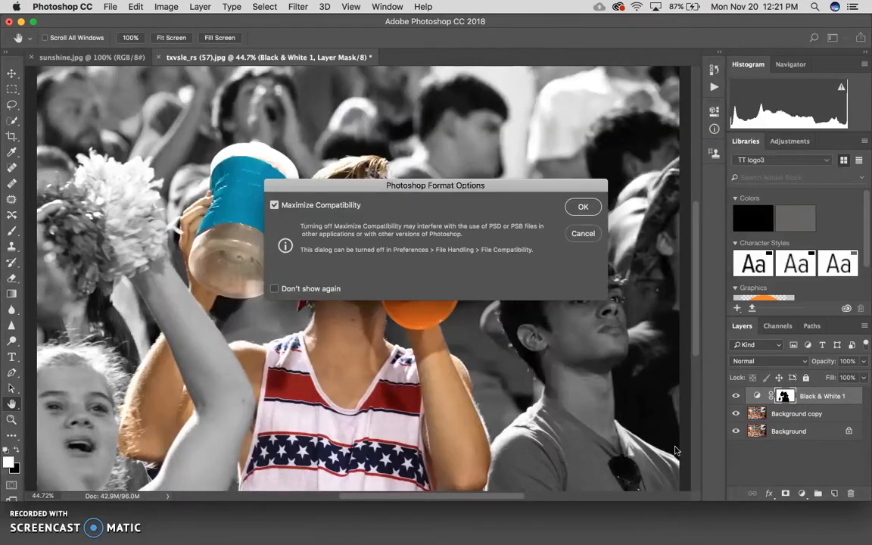
left_click(581, 206)
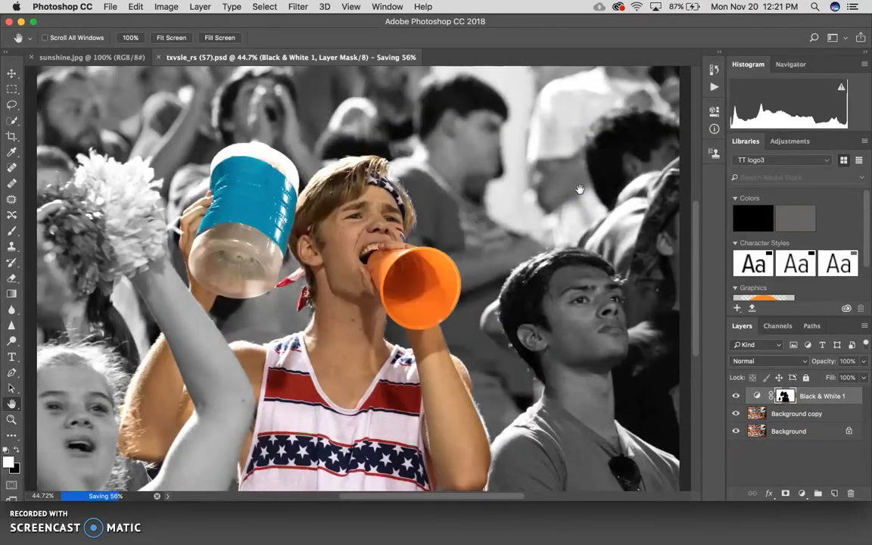
- Examine the file formats offered for saving the image, and leave without saving another version
left_click(111, 8)
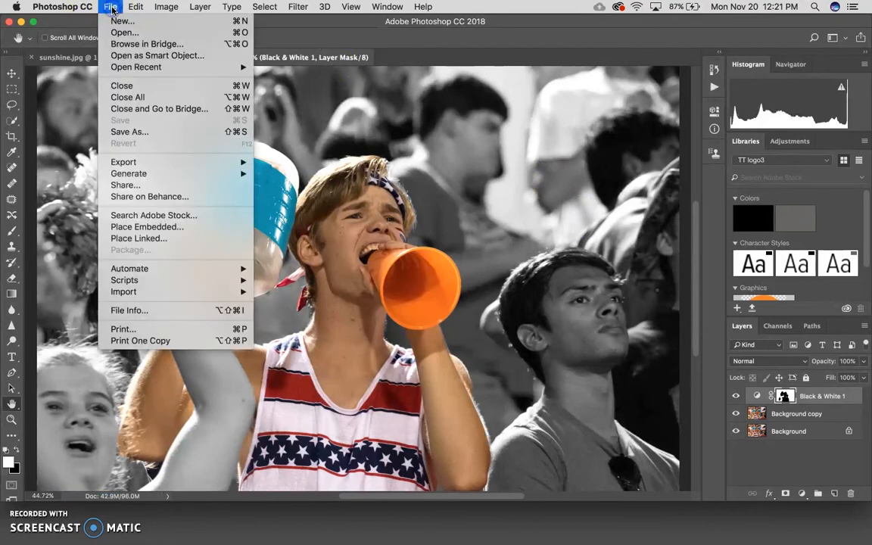
left_click(130, 132)
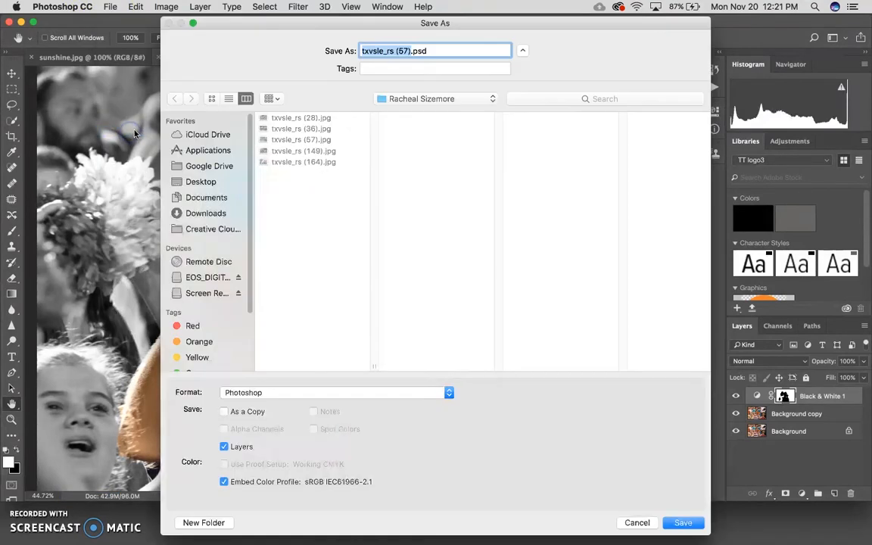
left_click(450, 394)
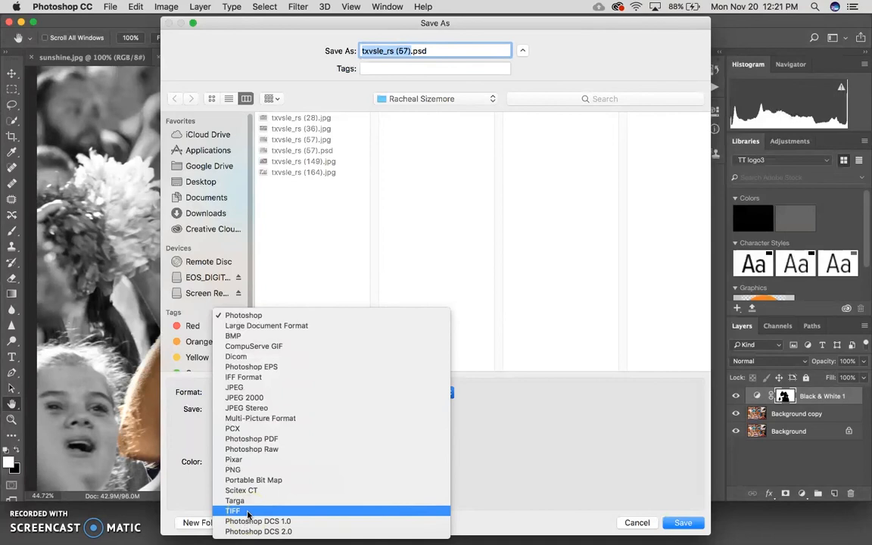
left_click(640, 526)
left_click(638, 523)
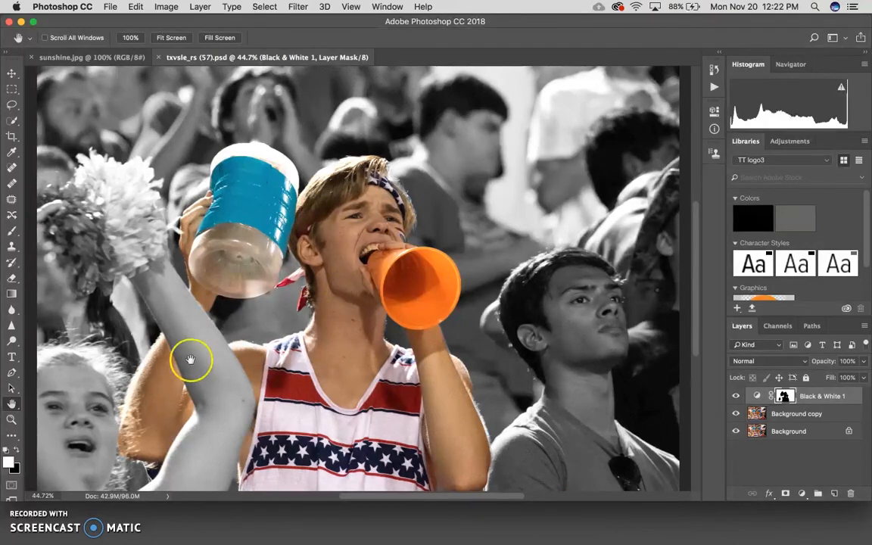
left_click(23, 505)
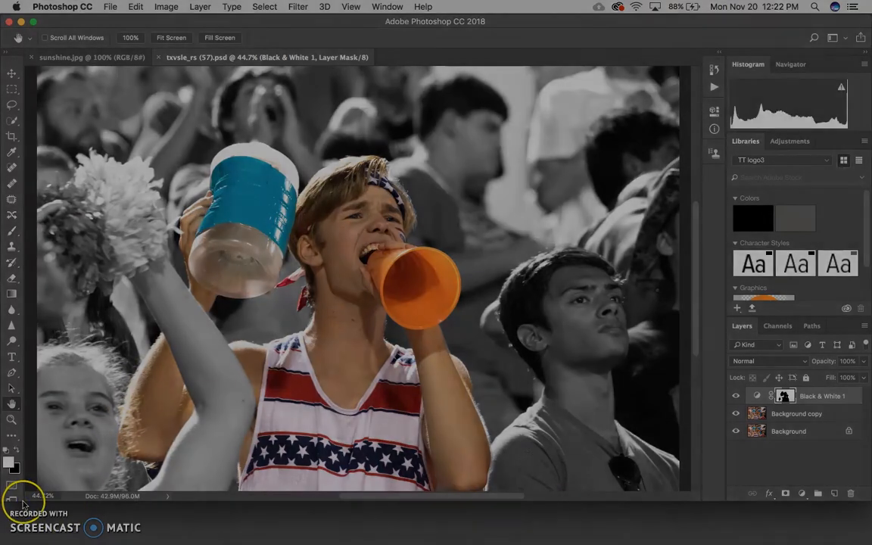